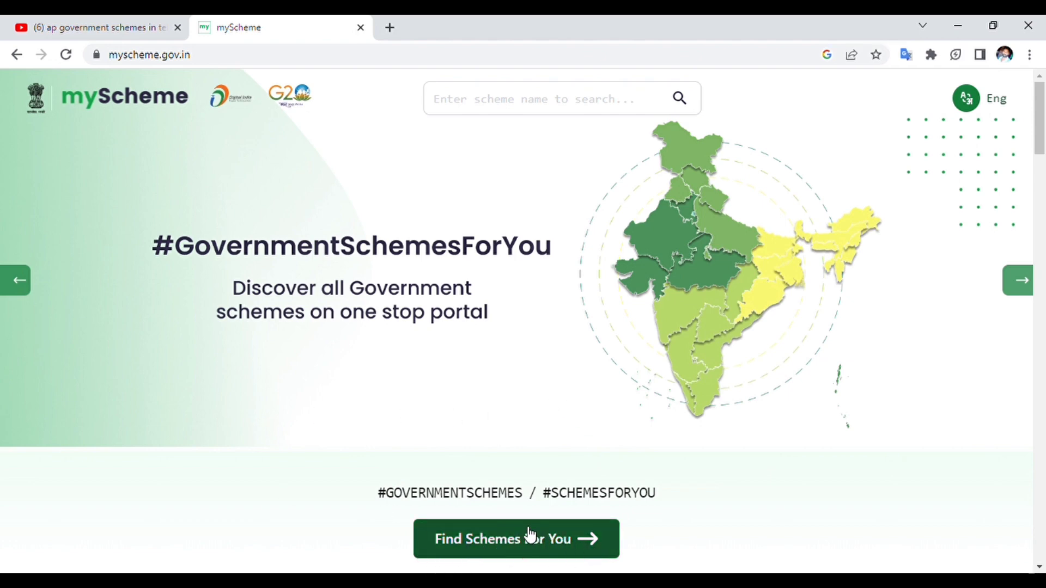
Start the scheme finder, answer Male and age 35, and advance to the next question
{"action": "left_click", "coordinate": [474, 538]}
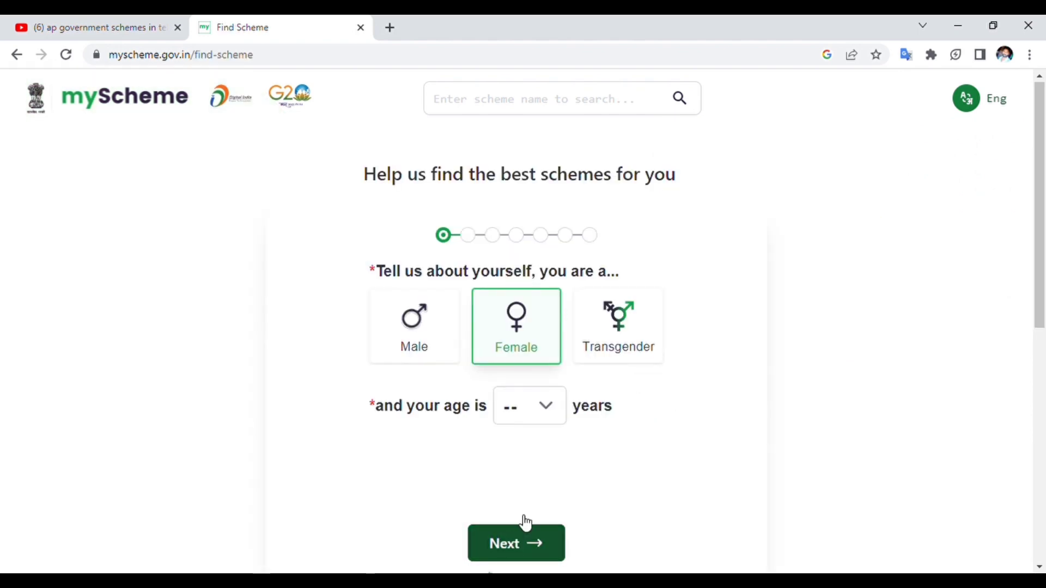
{"action": "left_click", "coordinate": [429, 338]}
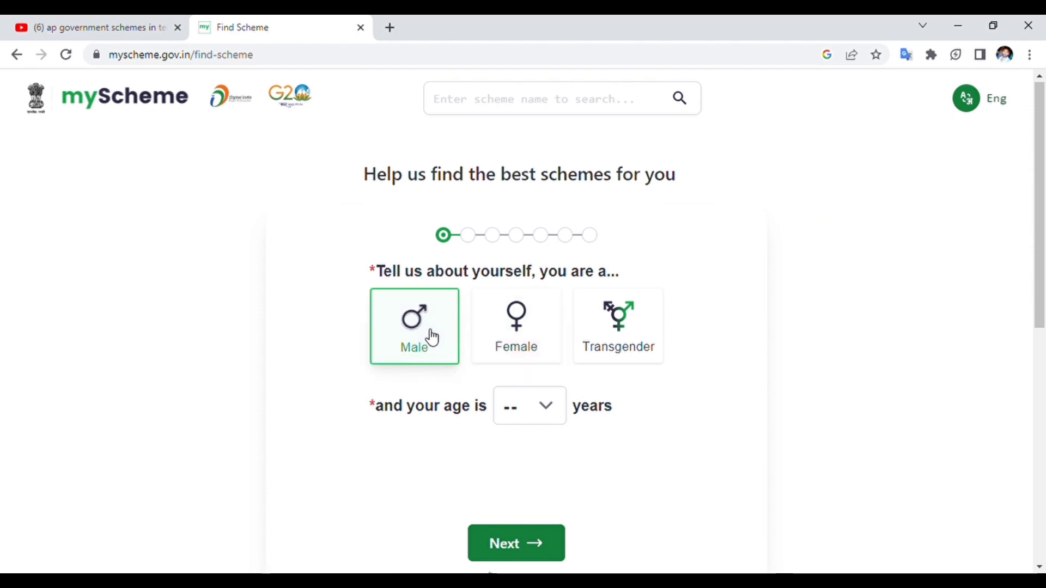
{"action": "left_click", "coordinate": [551, 337]}
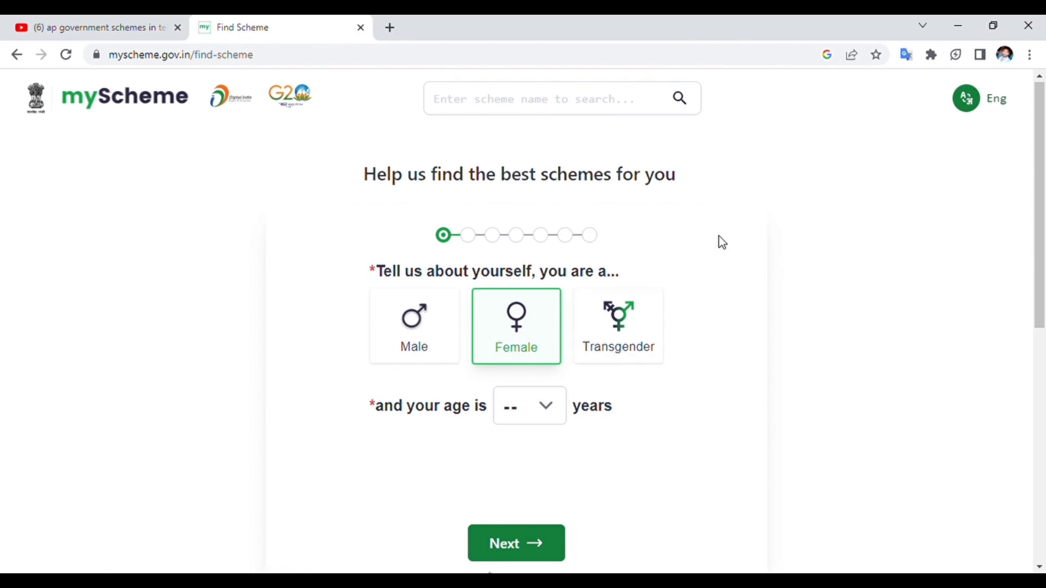
{"action": "left_click", "coordinate": [434, 344]}
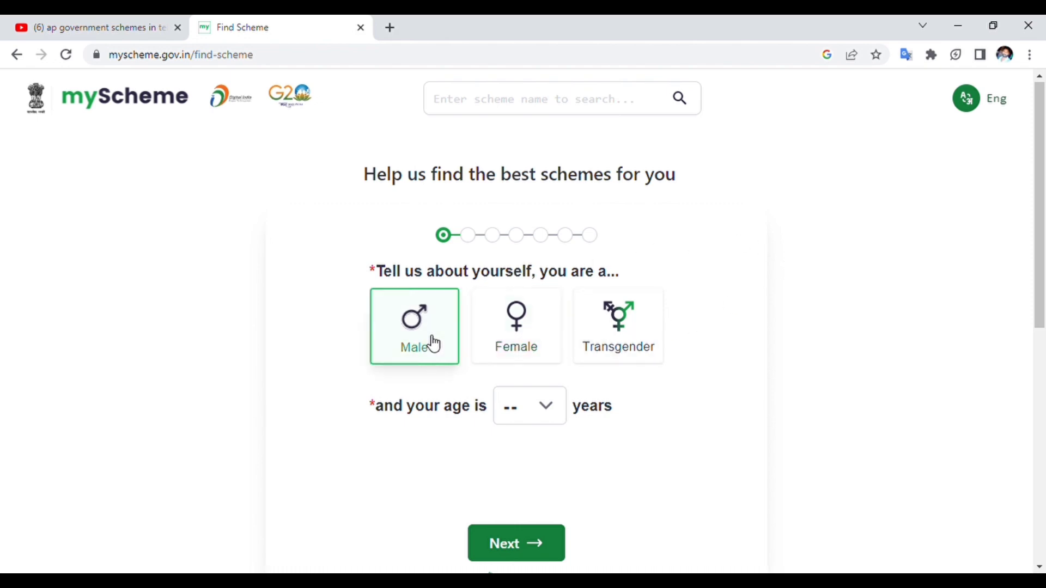
{"action": "left_click", "coordinate": [552, 417]}
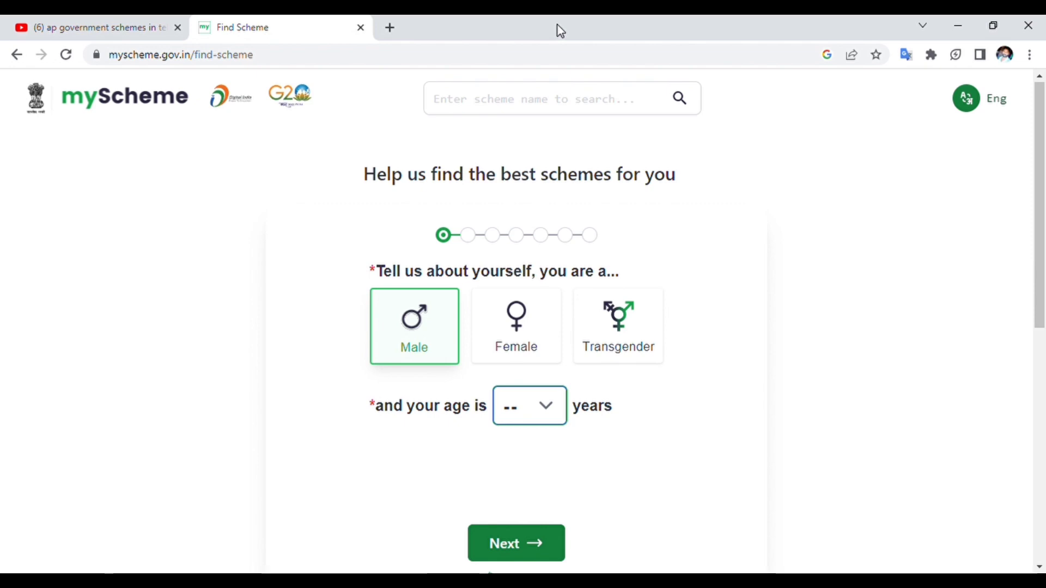
{"action": "type", "text": "35"}
{"action": "left_click", "coordinate": [523, 550]}
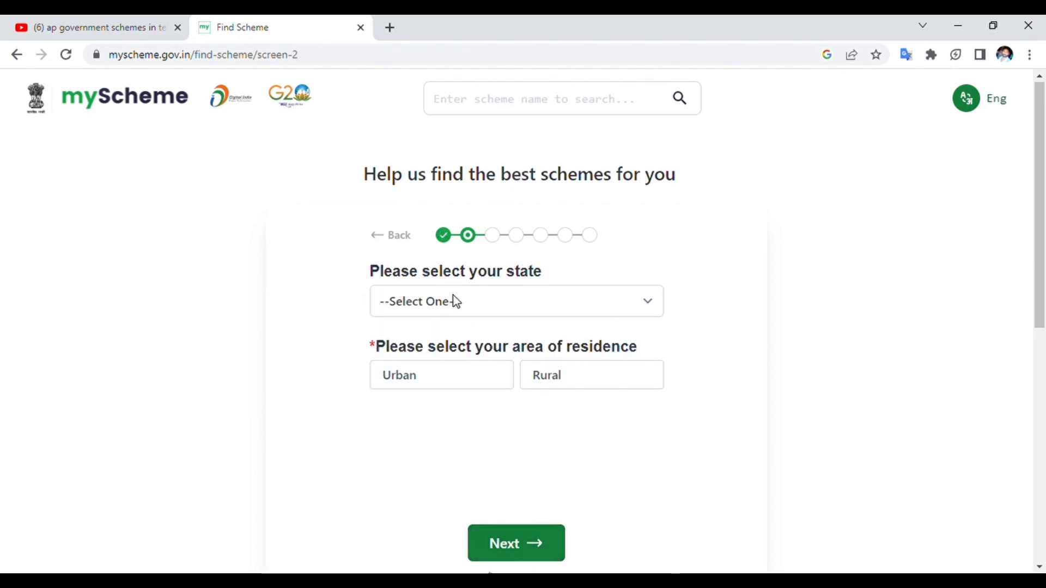
Answer Andhra Pradesh for state and Urban for area of residence, then continue
{"action": "left_click", "coordinate": [613, 313]}
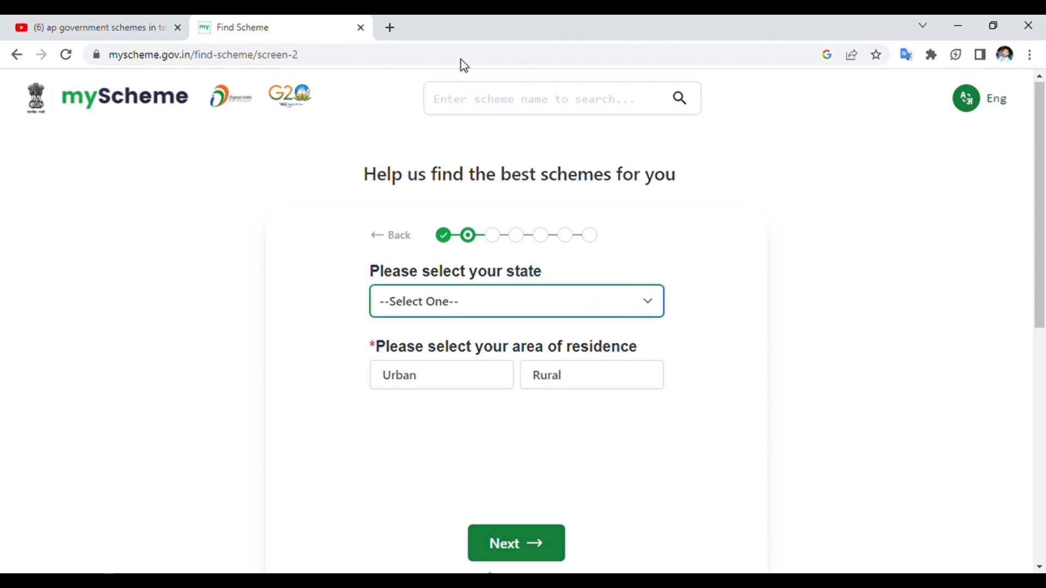
{"action": "key", "text": "Down"}
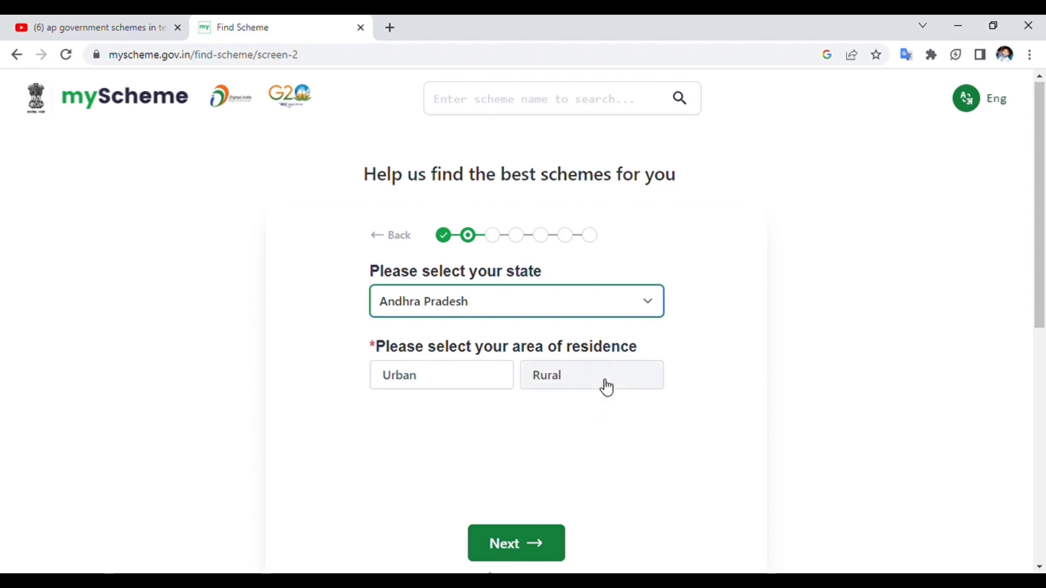
{"action": "left_click", "coordinate": [429, 385]}
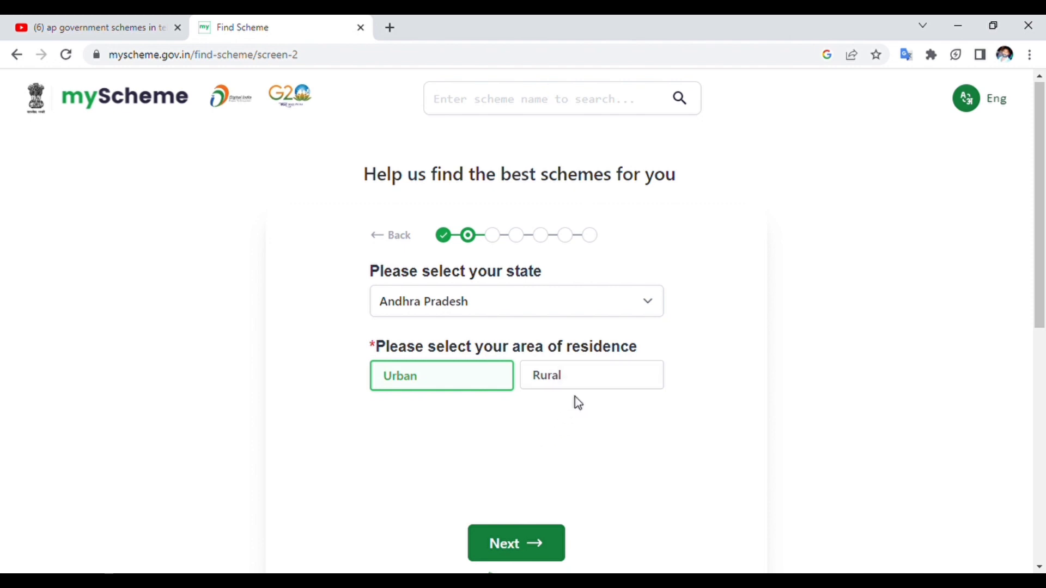
{"action": "left_click", "coordinate": [529, 552]}
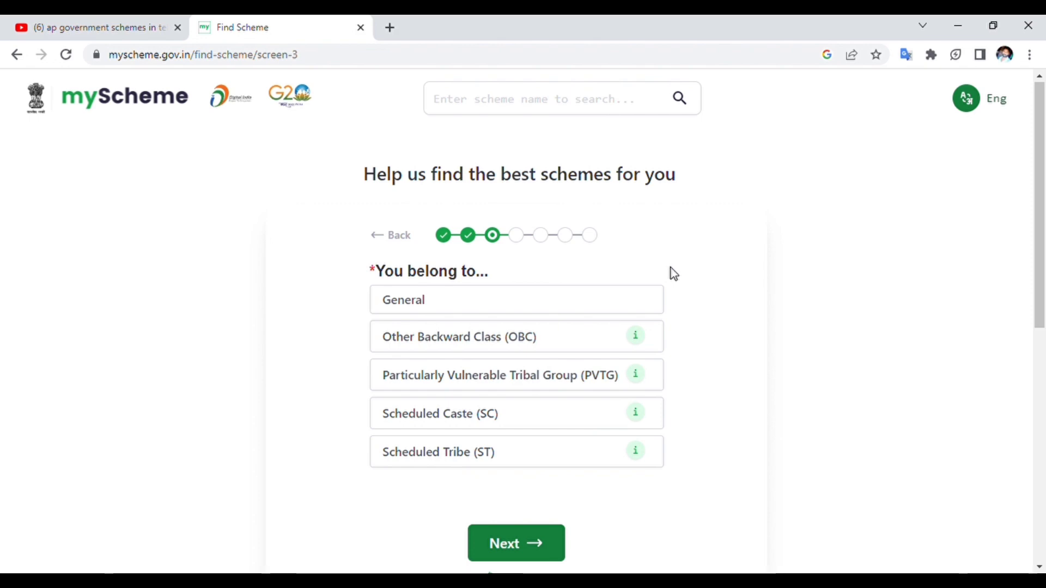
Select Other Backward Class (OBC) as the social category and continue
{"action": "left_click", "coordinate": [462, 340]}
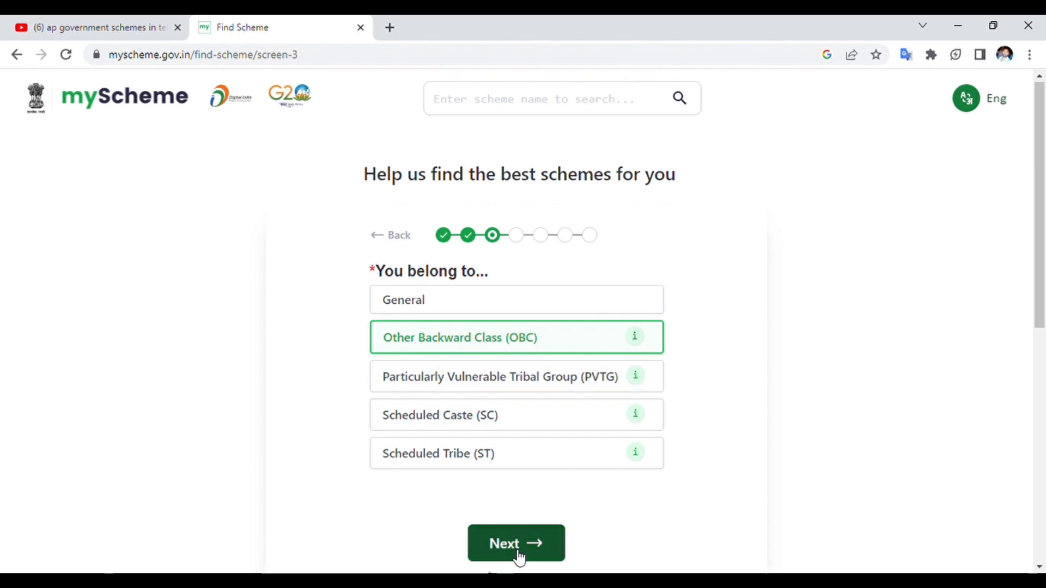
{"action": "left_click", "coordinate": [536, 545]}
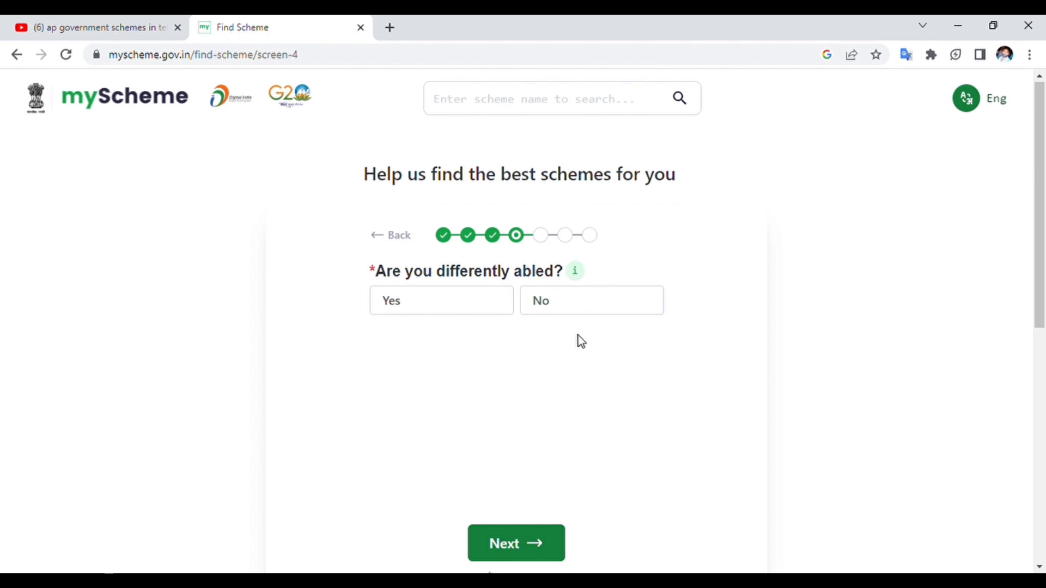
Answer No to differently abled, minority and student, and Unemployed for employment status
{"action": "left_click", "coordinate": [561, 308]}
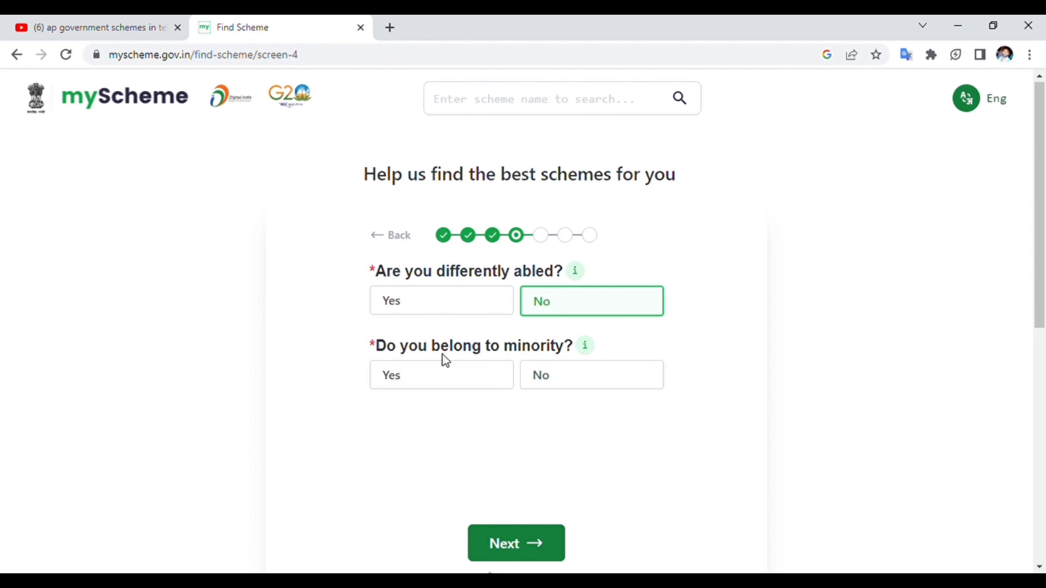
{"action": "left_click", "coordinate": [572, 387]}
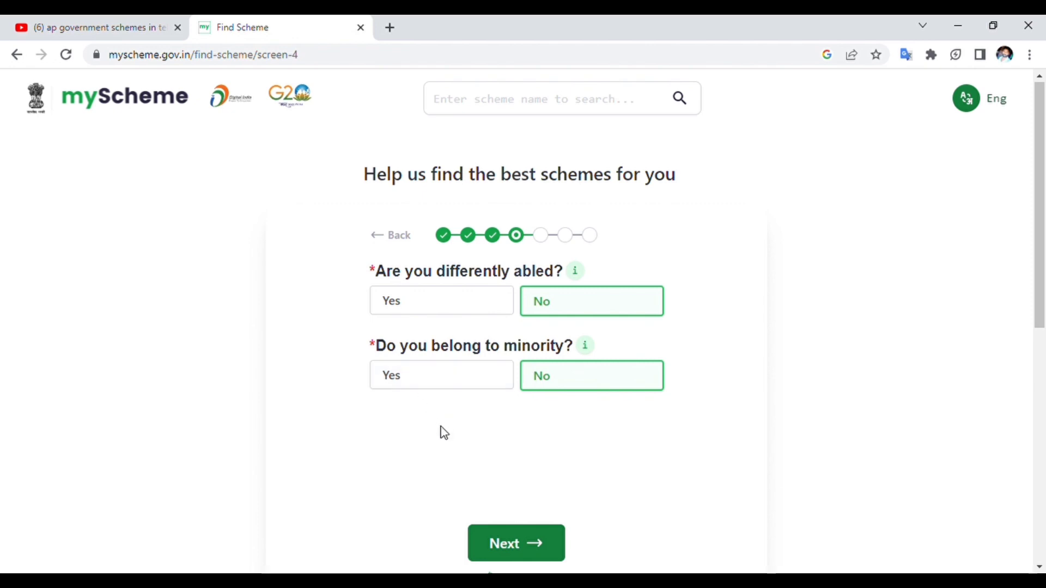
{"action": "left_click", "coordinate": [539, 555]}
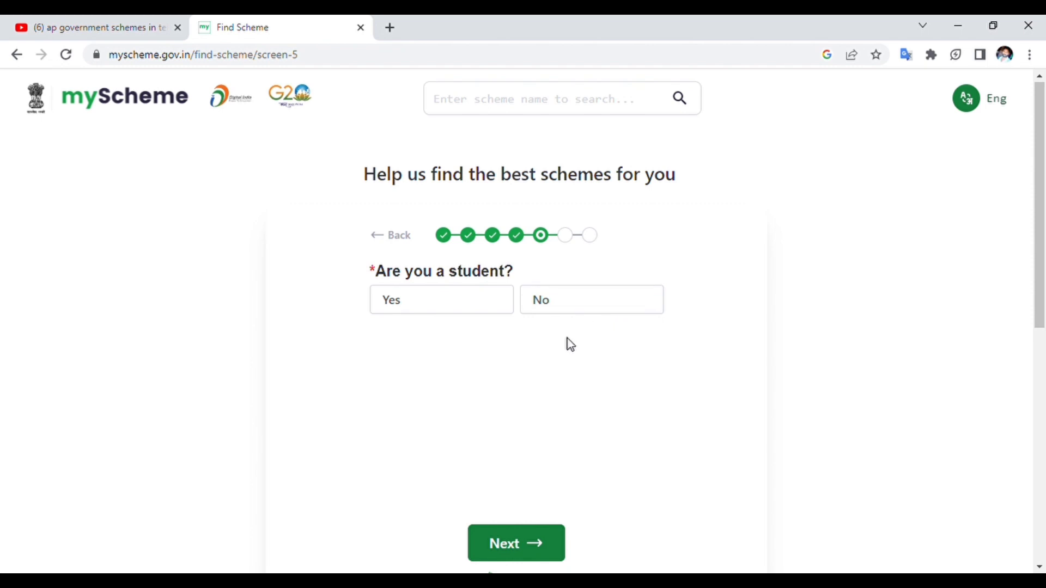
{"action": "left_click", "coordinate": [603, 308]}
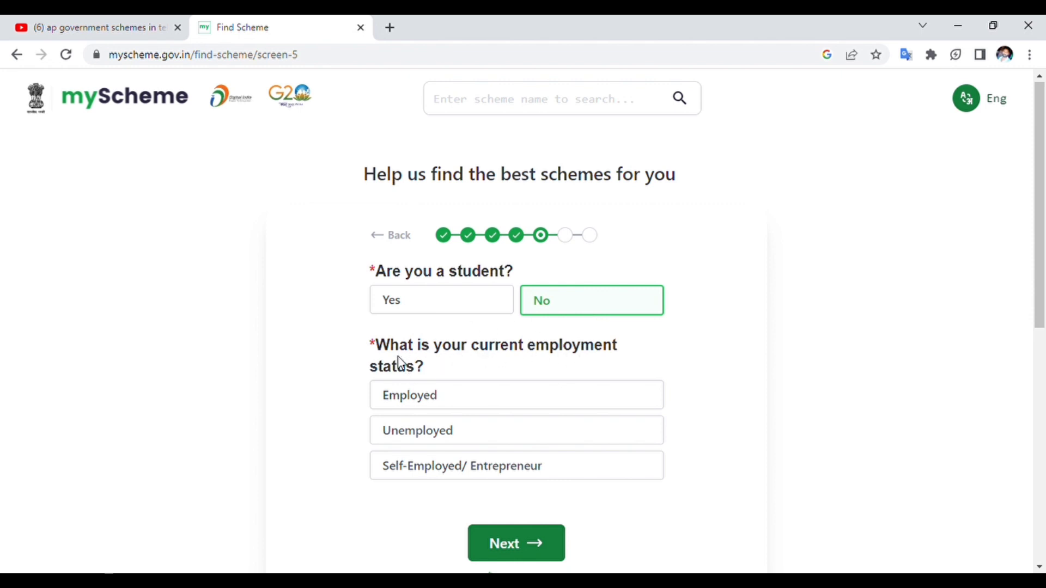
{"action": "left_click", "coordinate": [468, 439]}
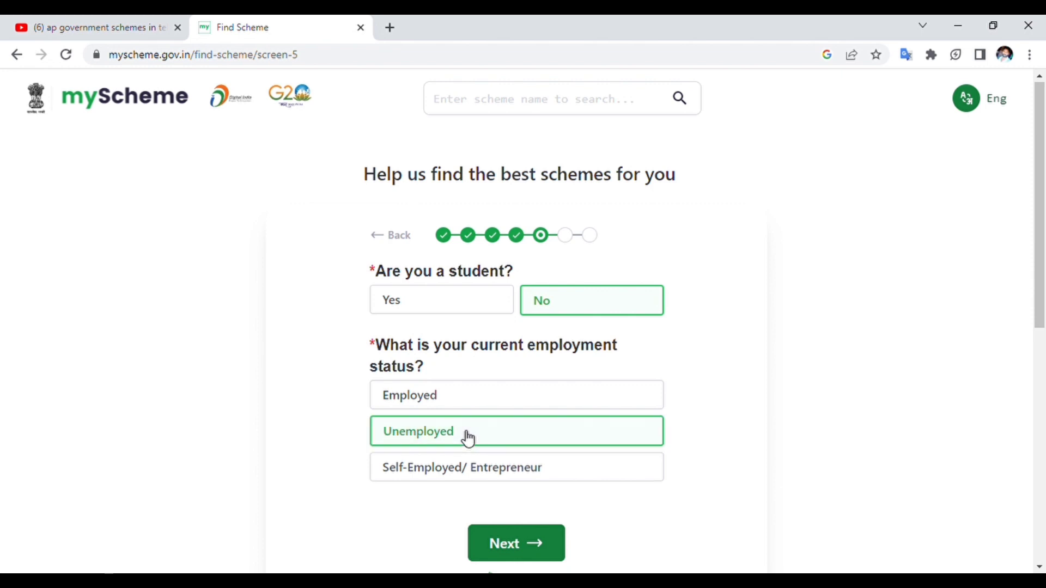
{"action": "left_click", "coordinate": [541, 546]}
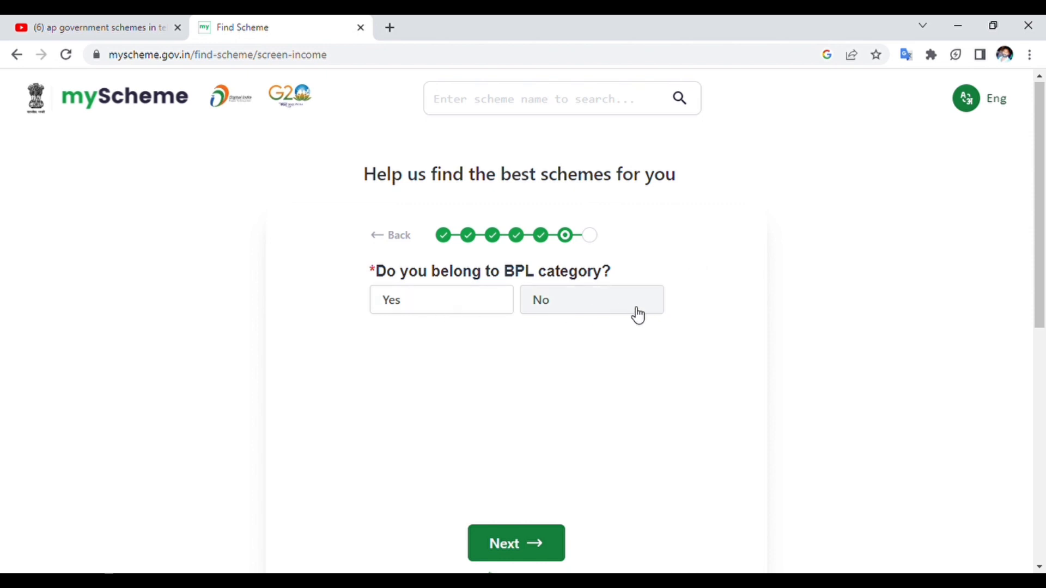
Answer Yes to BPL and No to destitute hardship, then list eligible categories
{"action": "left_click", "coordinate": [457, 313]}
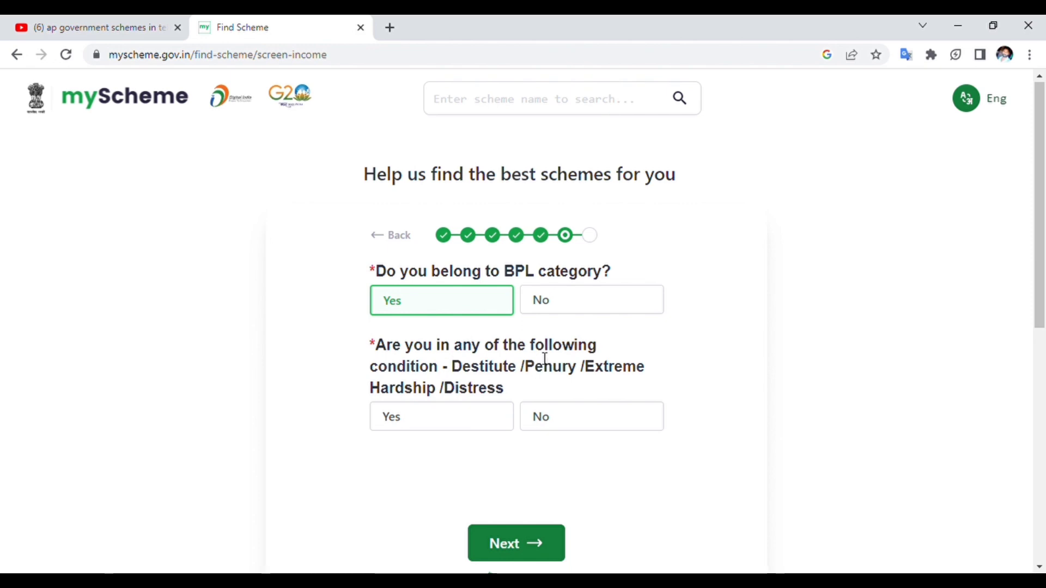
{"action": "left_click", "coordinate": [560, 430]}
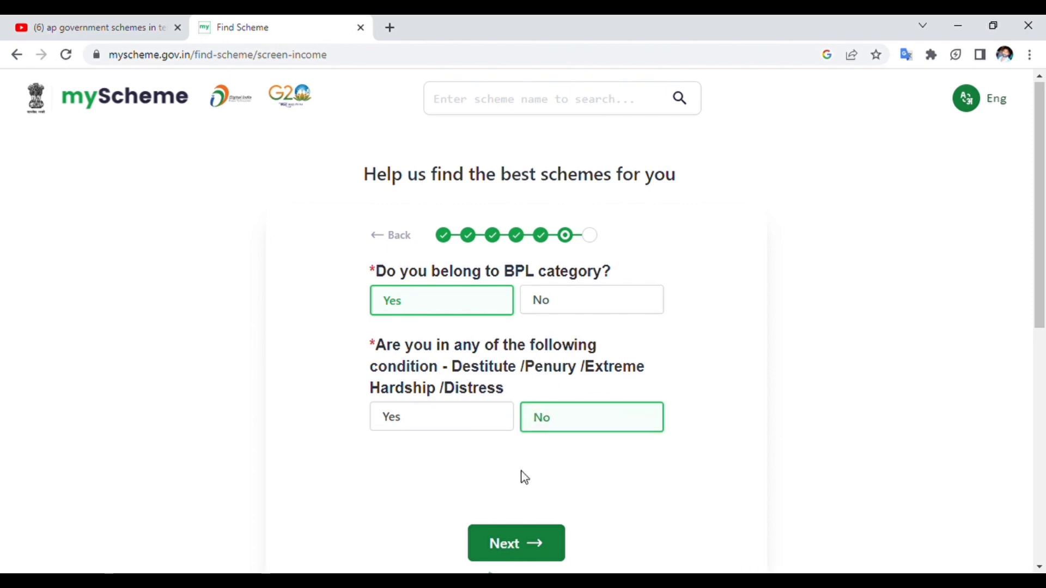
{"action": "left_click", "coordinate": [531, 556]}
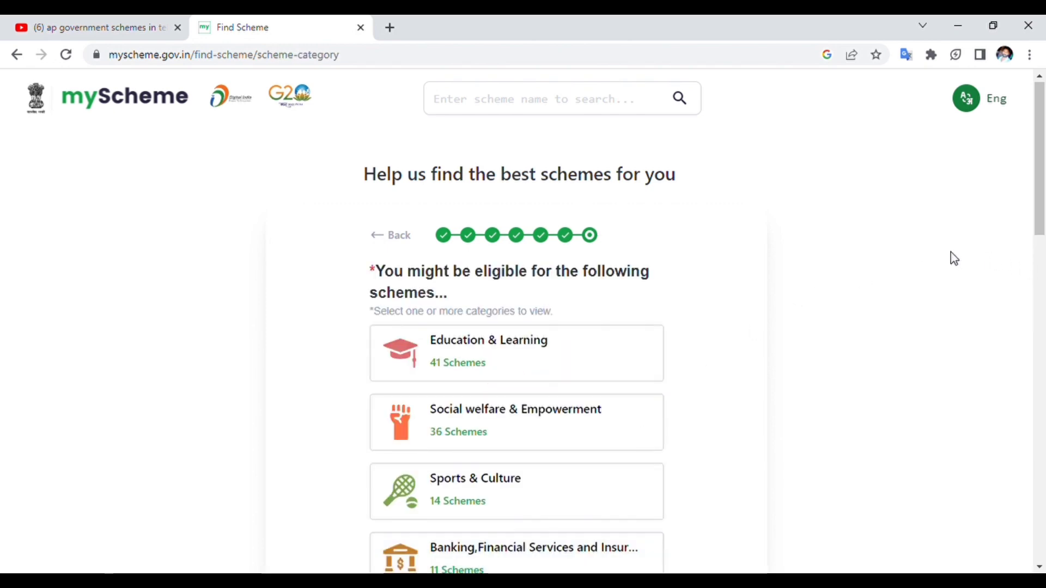
{"action": "scroll", "coordinate": [954, 259], "scroll_direction": "down", "scroll_amount": 1}
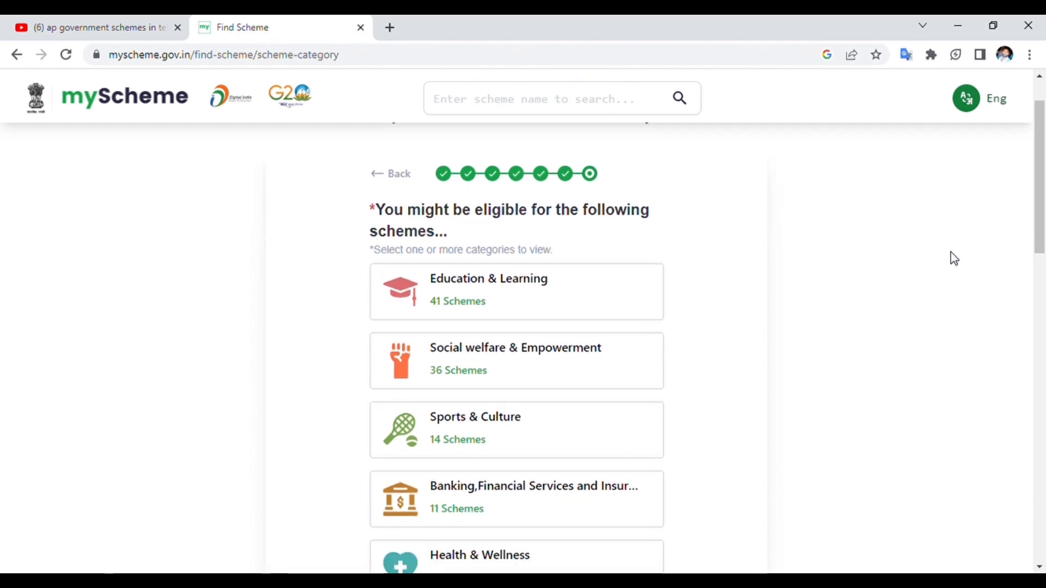
{"action": "scroll", "coordinate": [954, 260], "scroll_direction": "down", "scroll_amount": 1}
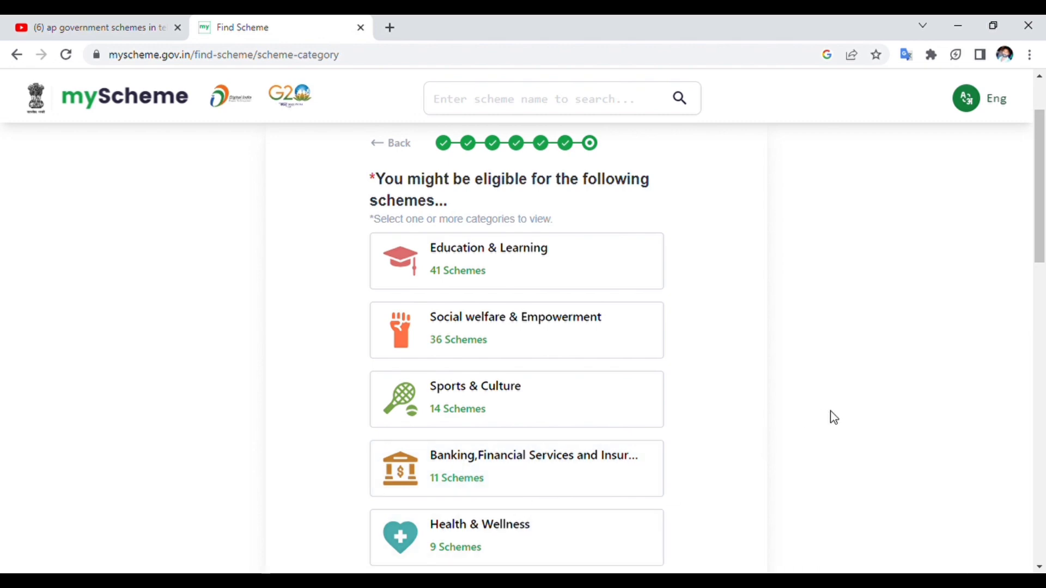
{"action": "scroll", "coordinate": [834, 417], "scroll_direction": "down", "scroll_amount": 3}
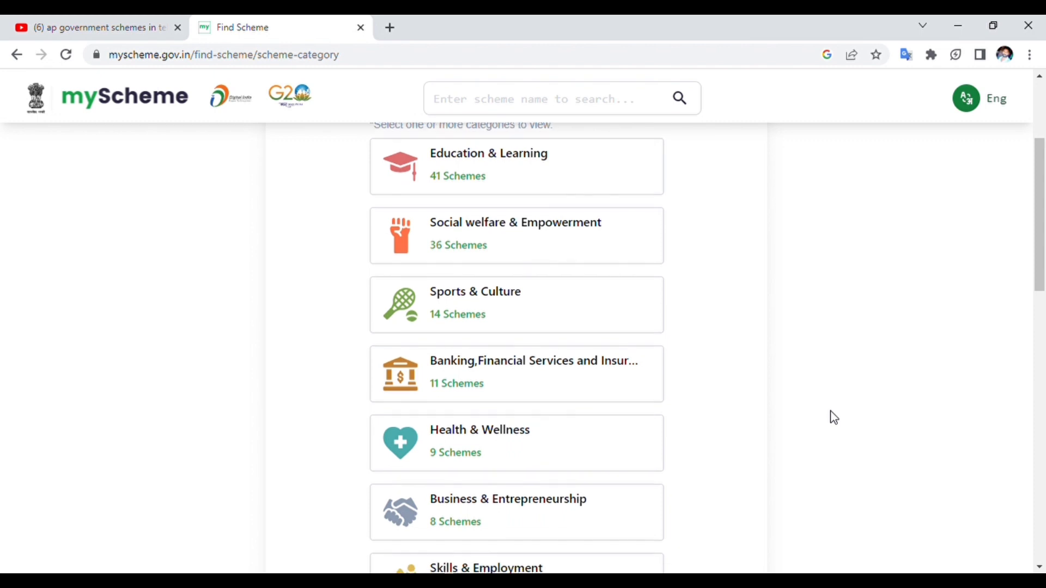
{"action": "scroll", "coordinate": [834, 417], "scroll_direction": "down", "scroll_amount": 3}
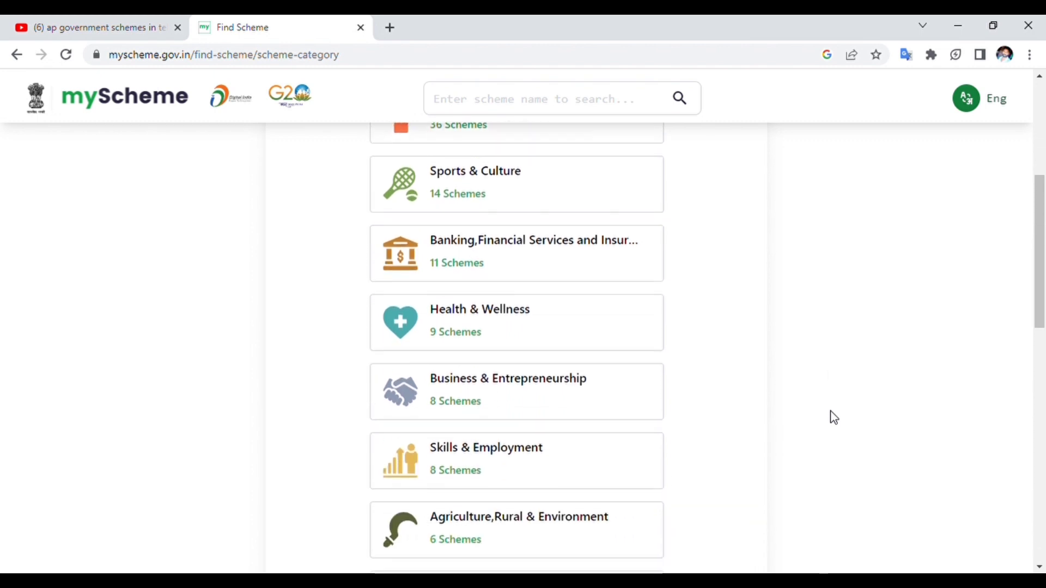
{"action": "scroll", "coordinate": [833, 417], "scroll_direction": "down", "scroll_amount": 1}
{"action": "scroll", "coordinate": [833, 417], "scroll_direction": "down", "scroll_amount": 3}
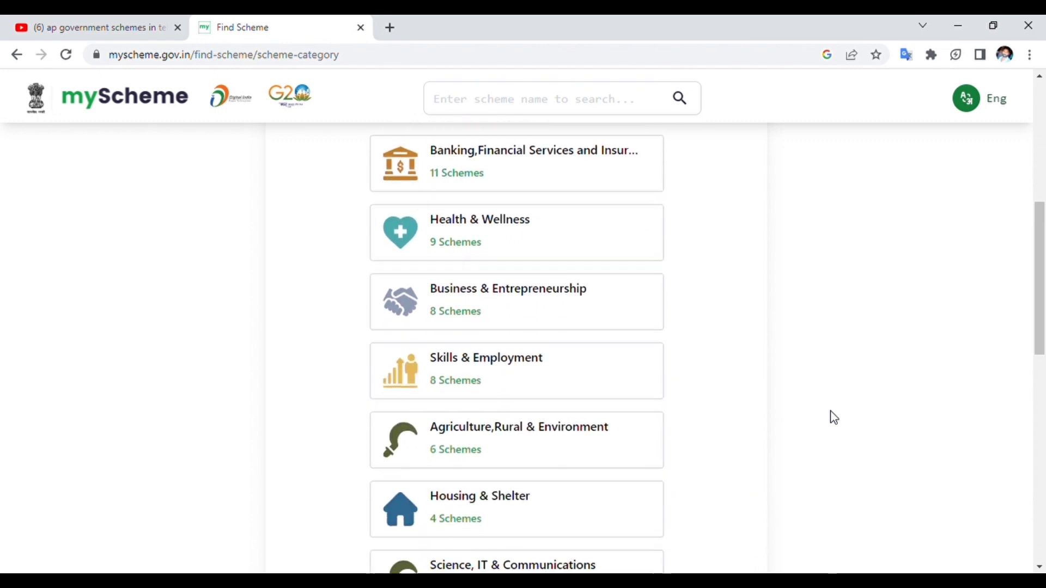
{"action": "scroll", "coordinate": [833, 418], "scroll_direction": "down", "scroll_amount": 2}
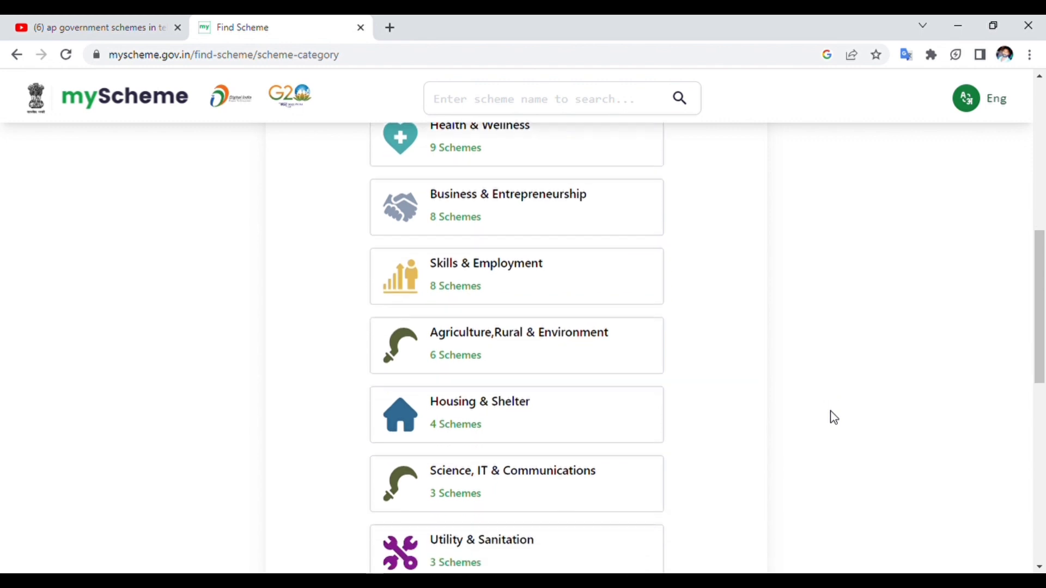
{"action": "scroll", "coordinate": [833, 417], "scroll_direction": "down", "scroll_amount": 2}
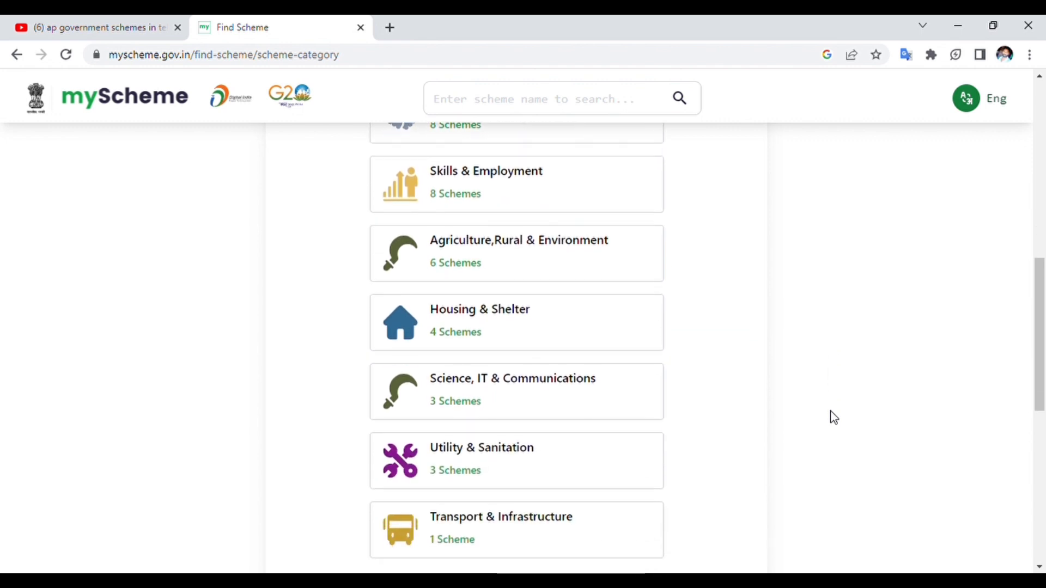
{"action": "scroll", "coordinate": [834, 417], "scroll_direction": "down", "scroll_amount": 1}
{"action": "scroll", "coordinate": [833, 417], "scroll_direction": "down", "scroll_amount": 1}
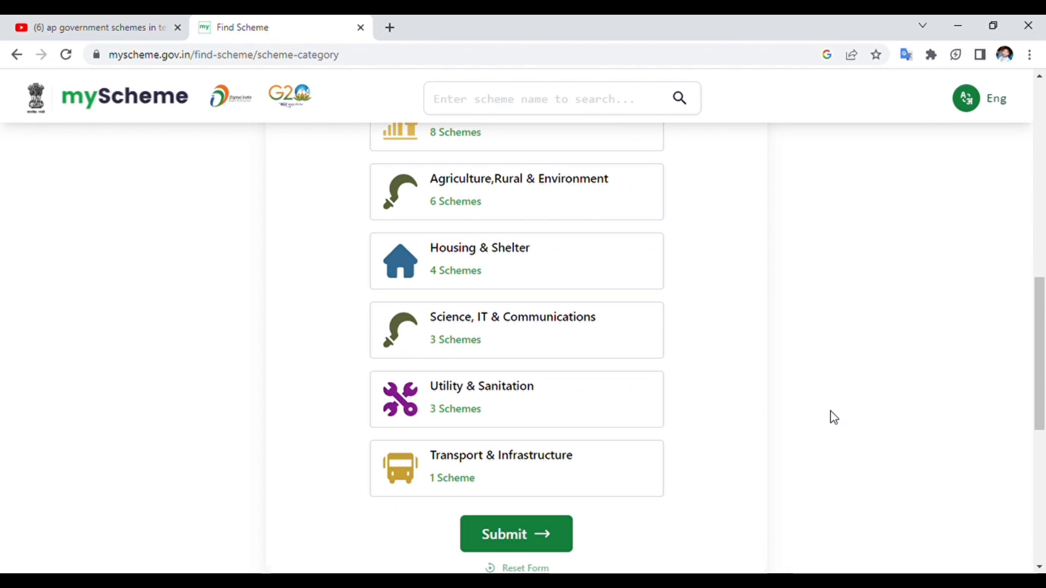
{"action": "scroll", "coordinate": [833, 417], "scroll_direction": "up", "scroll_amount": 10}
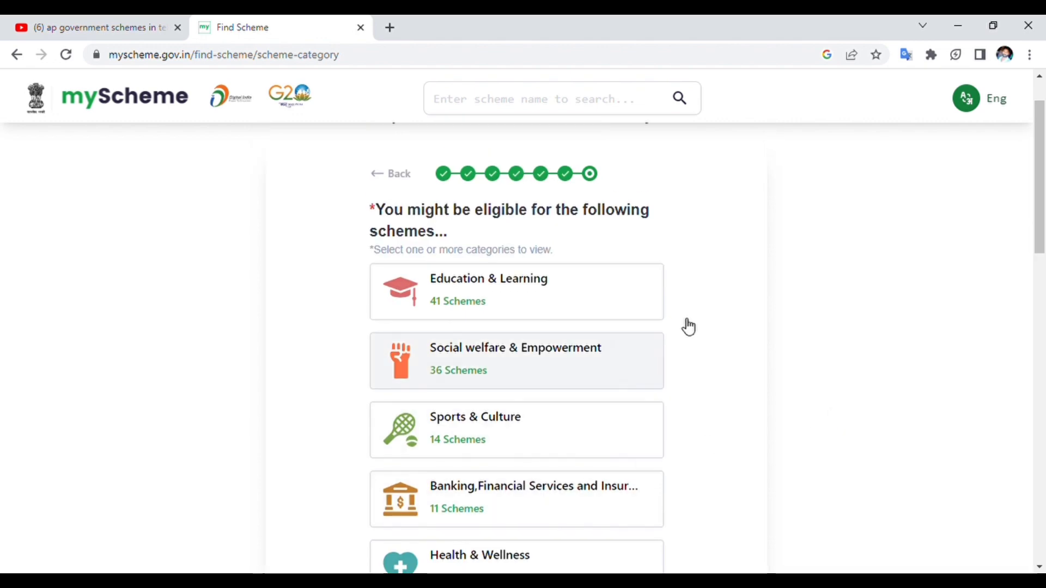
{"action": "scroll", "coordinate": [698, 311], "scroll_direction": "down", "scroll_amount": 5}
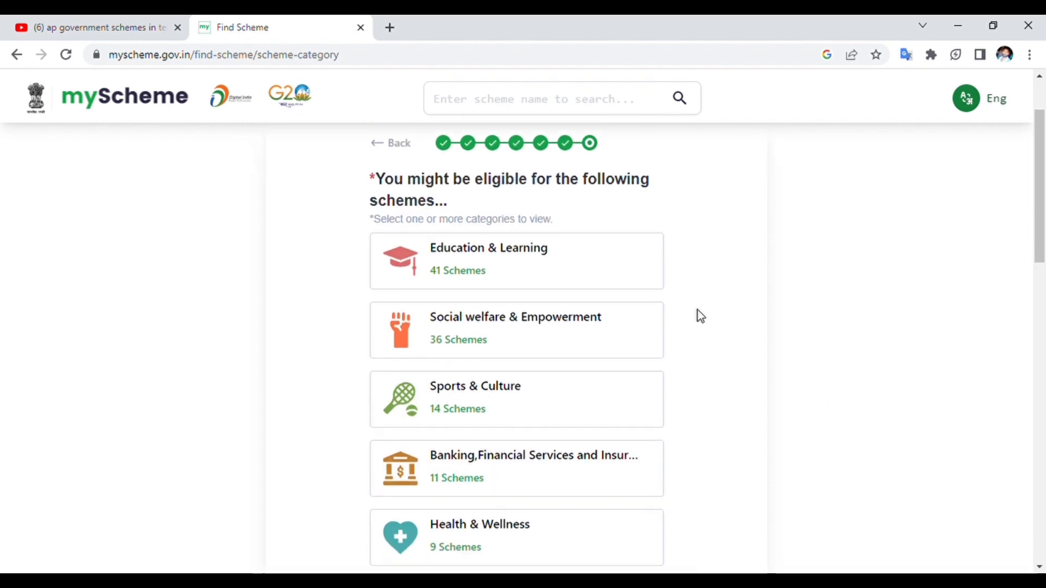
{"action": "scroll", "coordinate": [698, 311], "scroll_direction": "down", "scroll_amount": 6}
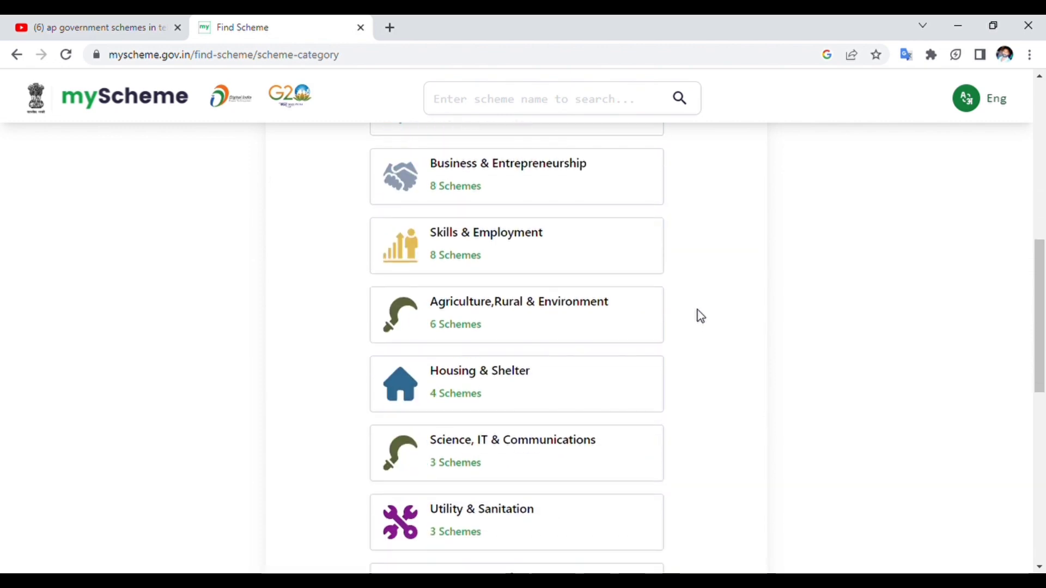
{"action": "scroll", "coordinate": [701, 316], "scroll_direction": "up", "scroll_amount": 5}
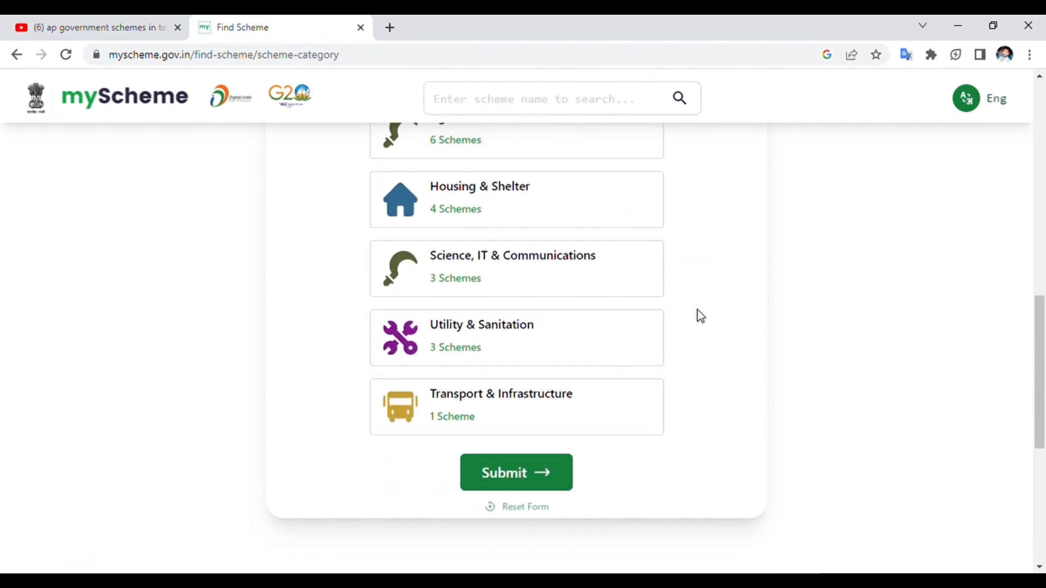
{"action": "scroll", "coordinate": [697, 310], "scroll_direction": "down", "scroll_amount": 5}
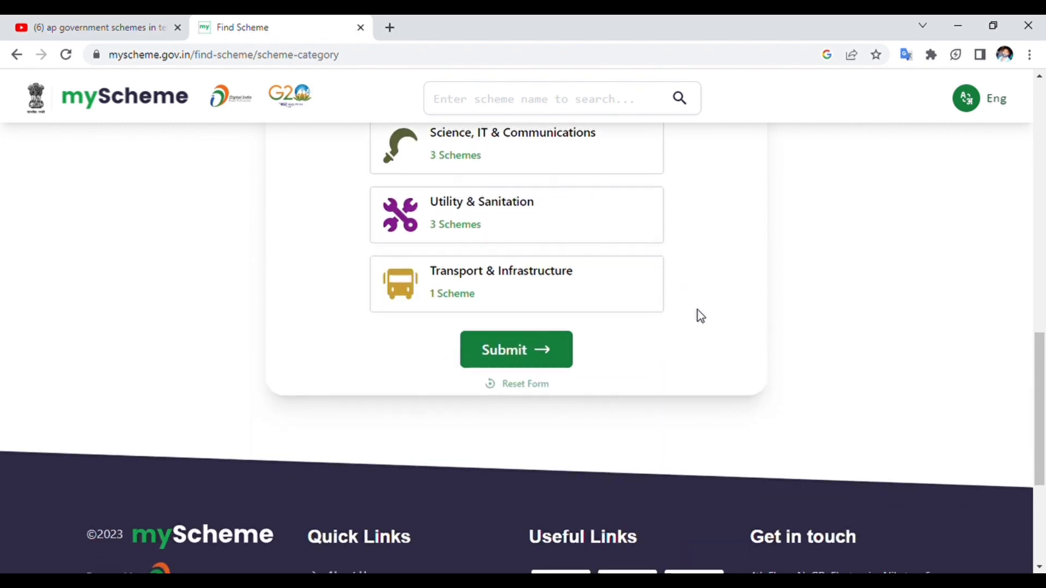
{"action": "scroll", "coordinate": [700, 315], "scroll_direction": "up", "scroll_amount": 3}
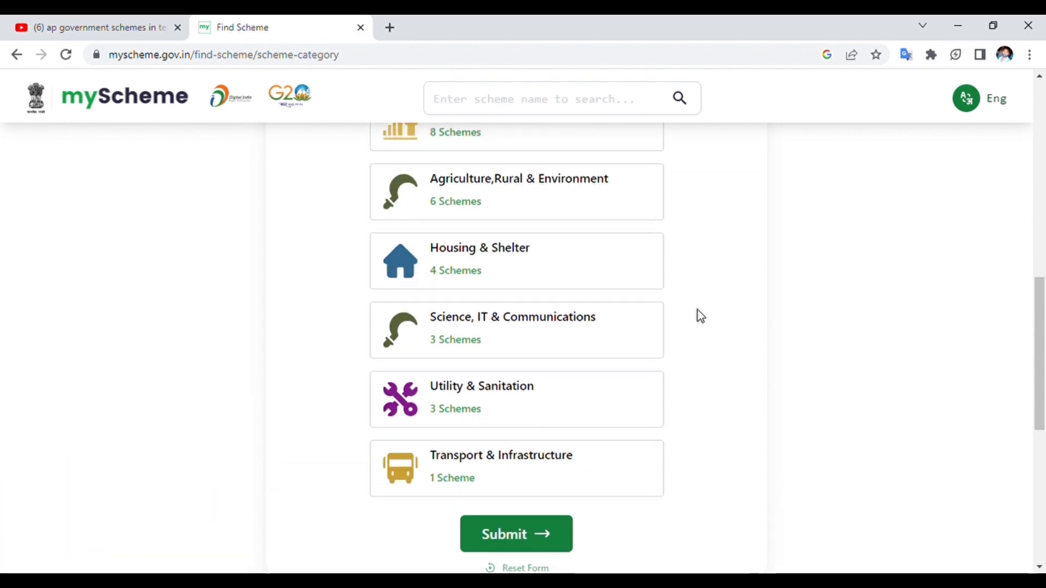
{"action": "scroll", "coordinate": [701, 316], "scroll_direction": "up", "scroll_amount": 4}
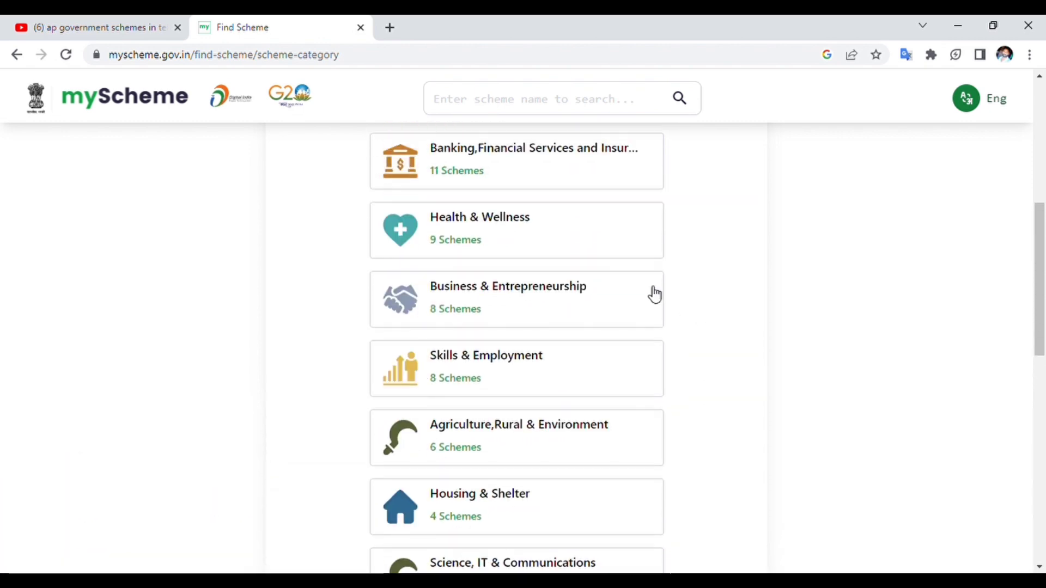
{"action": "scroll", "coordinate": [761, 209], "scroll_direction": "up", "scroll_amount": 4}
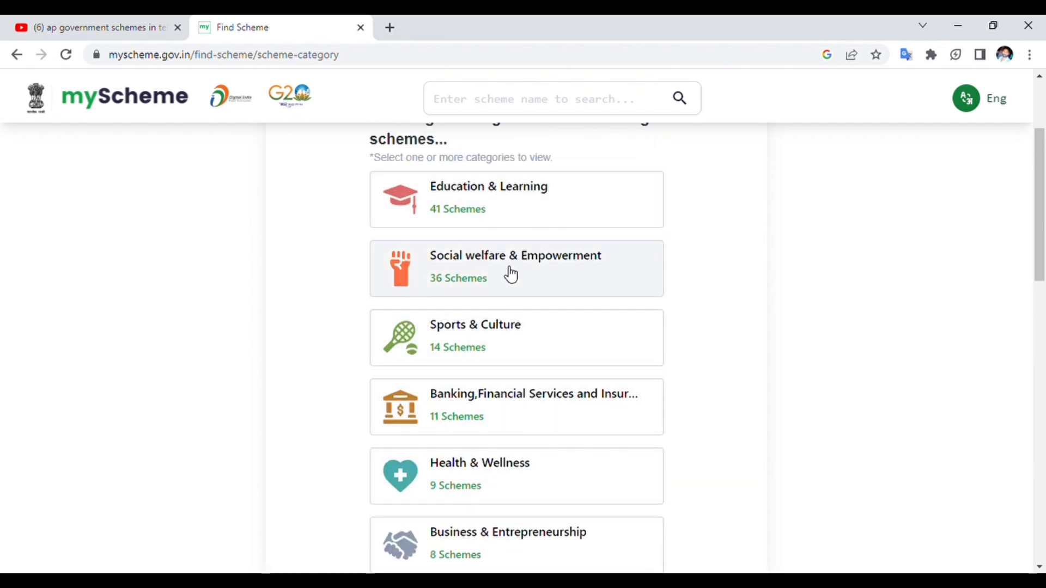
Select the Social welfare & Empowerment, Business & Entrepreneurship and Education & Learning category cards
{"action": "left_click", "coordinate": [539, 271]}
{"action": "scroll", "coordinate": [886, 302], "scroll_direction": "down", "scroll_amount": 1}
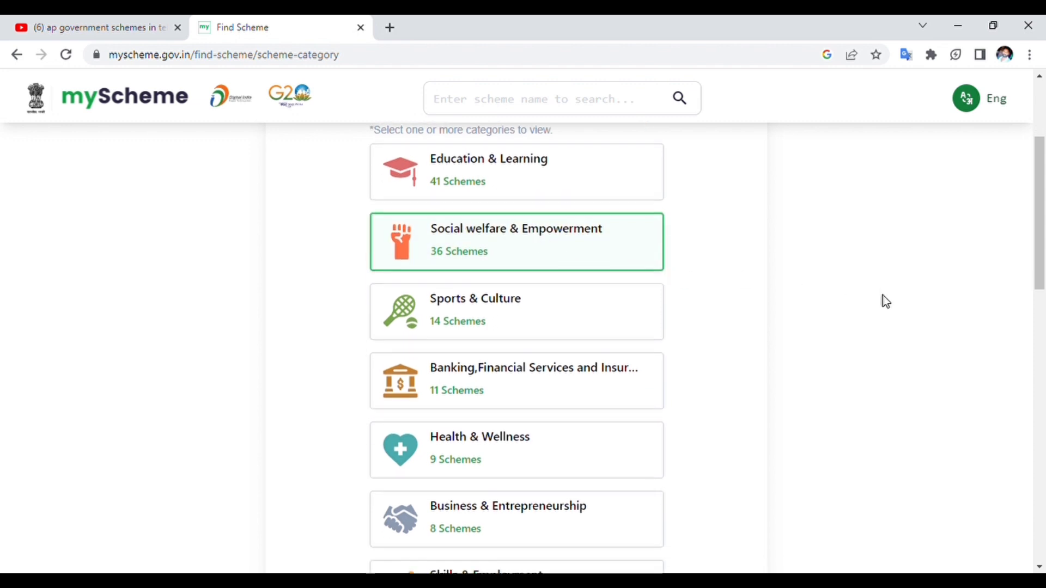
{"action": "scroll", "coordinate": [885, 300], "scroll_direction": "down", "scroll_amount": 1}
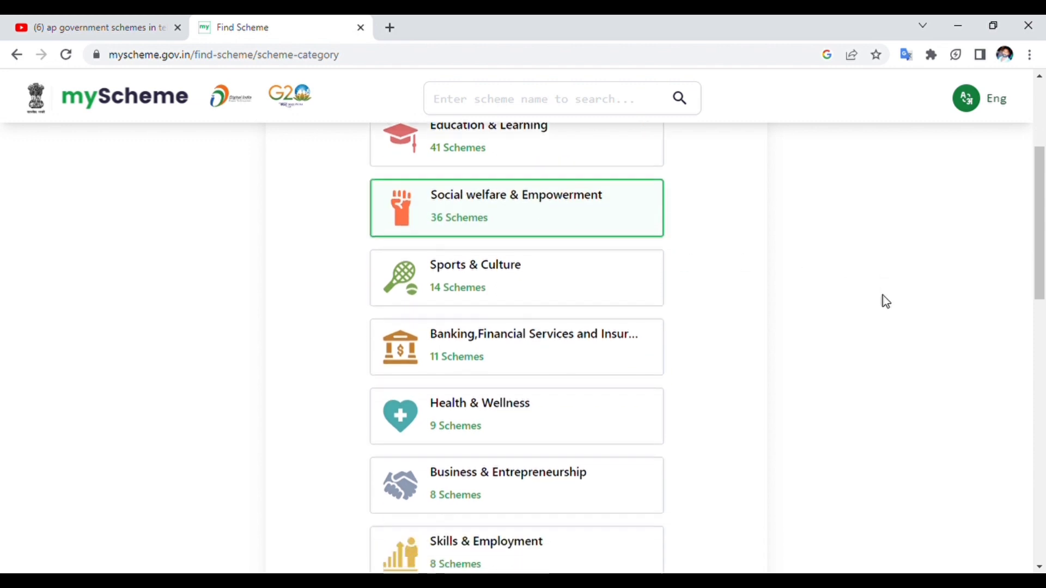
{"action": "left_click", "coordinate": [577, 490]}
{"action": "scroll", "coordinate": [893, 367], "scroll_direction": "up", "scroll_amount": 1}
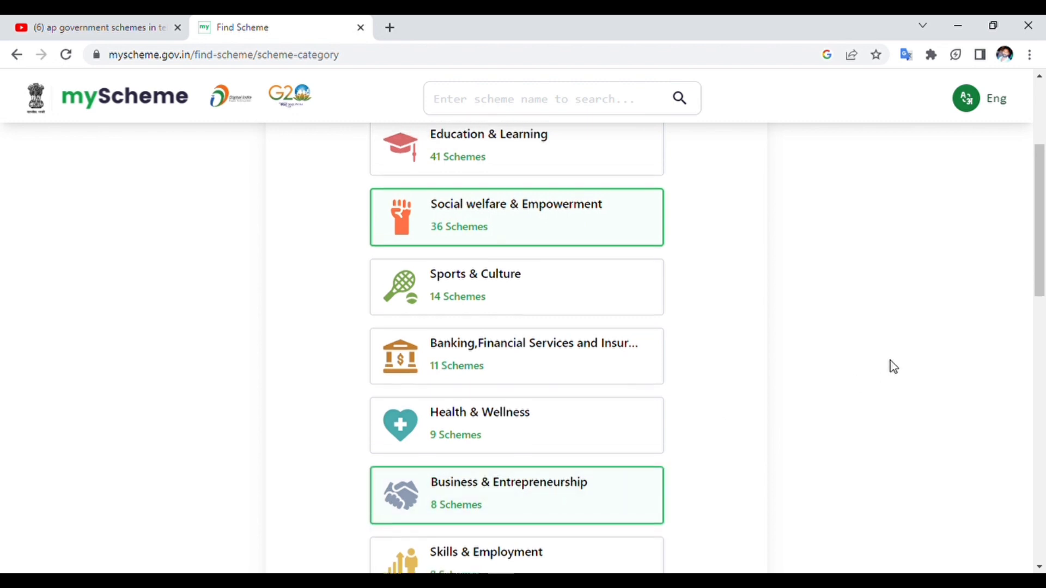
{"action": "scroll", "coordinate": [893, 367], "scroll_direction": "up", "scroll_amount": 3}
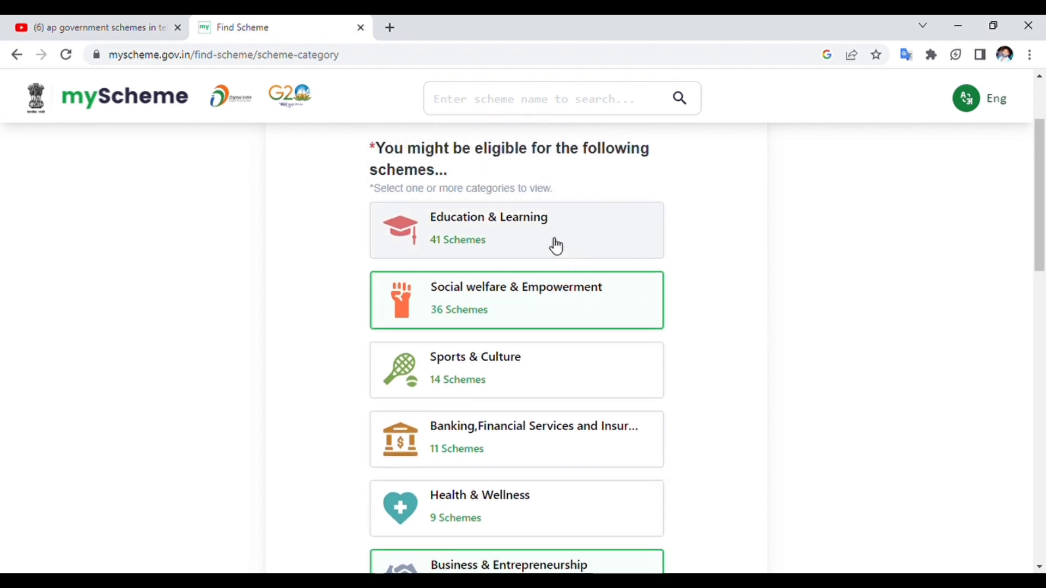
{"action": "left_click", "coordinate": [556, 246]}
{"action": "scroll", "coordinate": [953, 243], "scroll_direction": "down", "scroll_amount": 1}
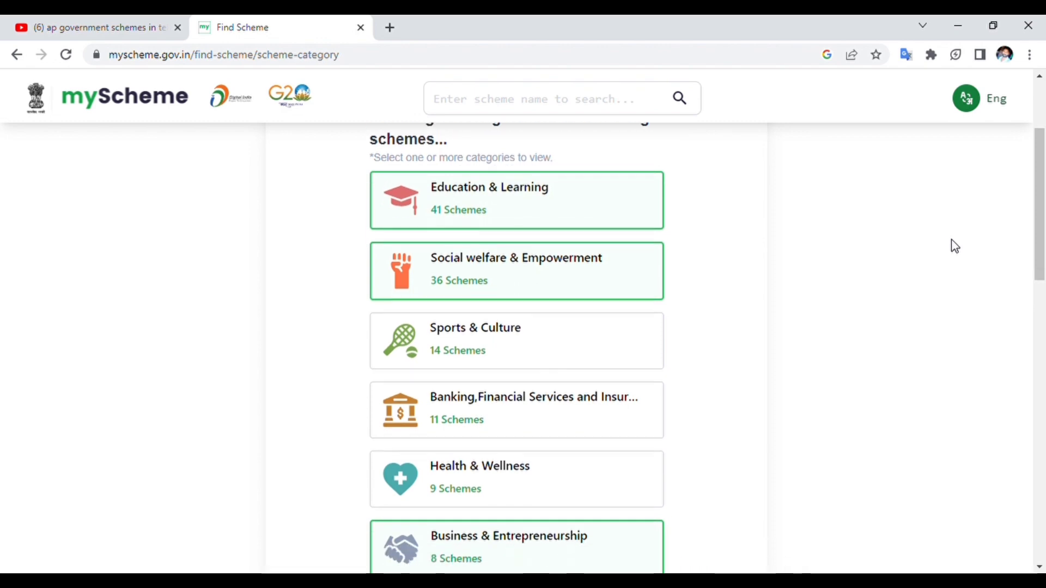
{"action": "scroll", "coordinate": [951, 240], "scroll_direction": "down", "scroll_amount": 8}
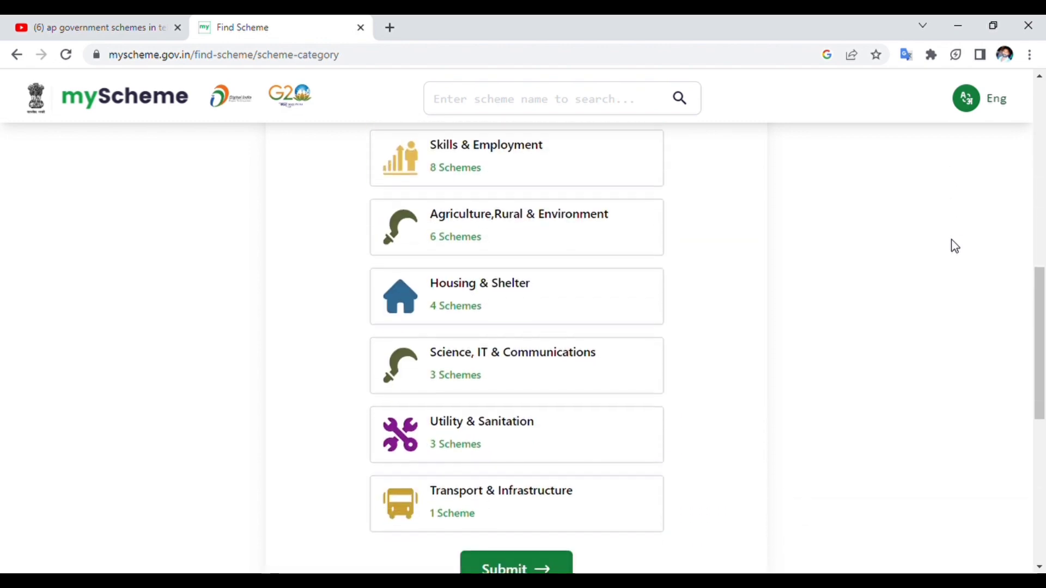
{"action": "scroll", "coordinate": [951, 239], "scroll_direction": "down", "scroll_amount": 3}
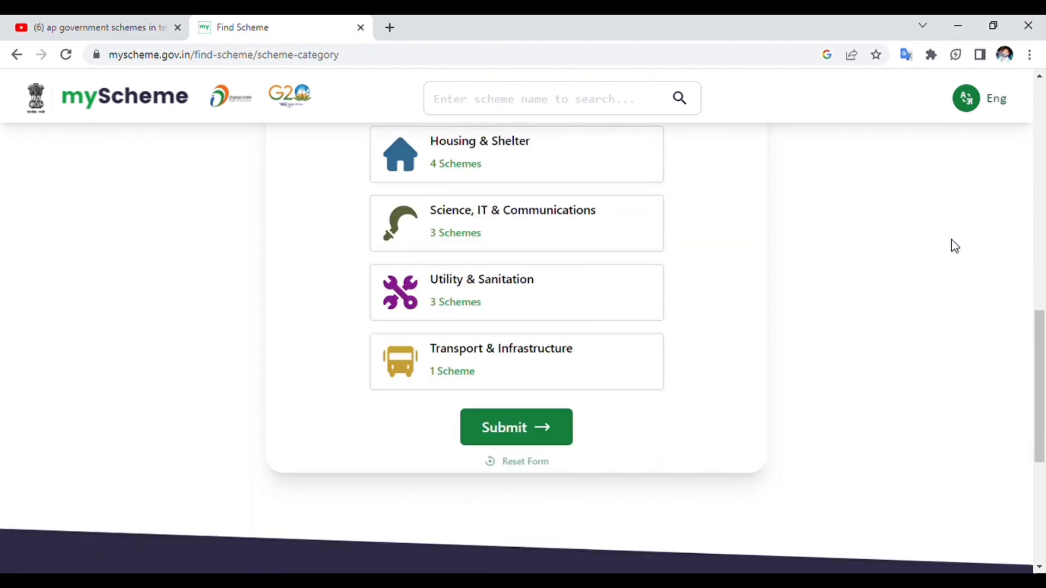
Submit the chosen categories and scroll through the 81 matching scheme results
{"action": "left_click", "coordinate": [522, 420]}
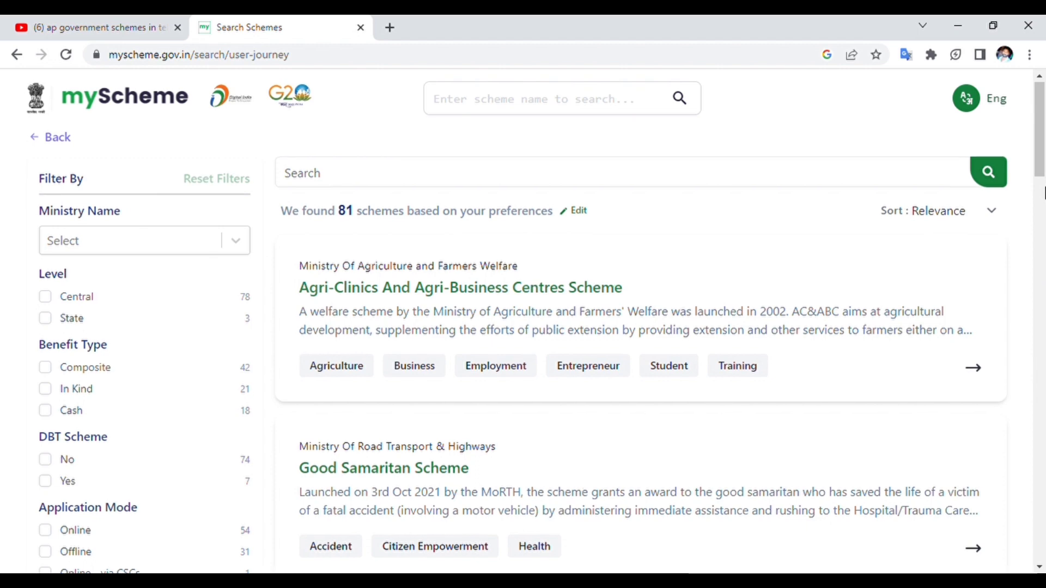
{"action": "scroll", "coordinate": [1043, 191], "scroll_direction": "down", "scroll_amount": 4}
{"action": "scroll", "coordinate": [1043, 192], "scroll_direction": "down", "scroll_amount": 10}
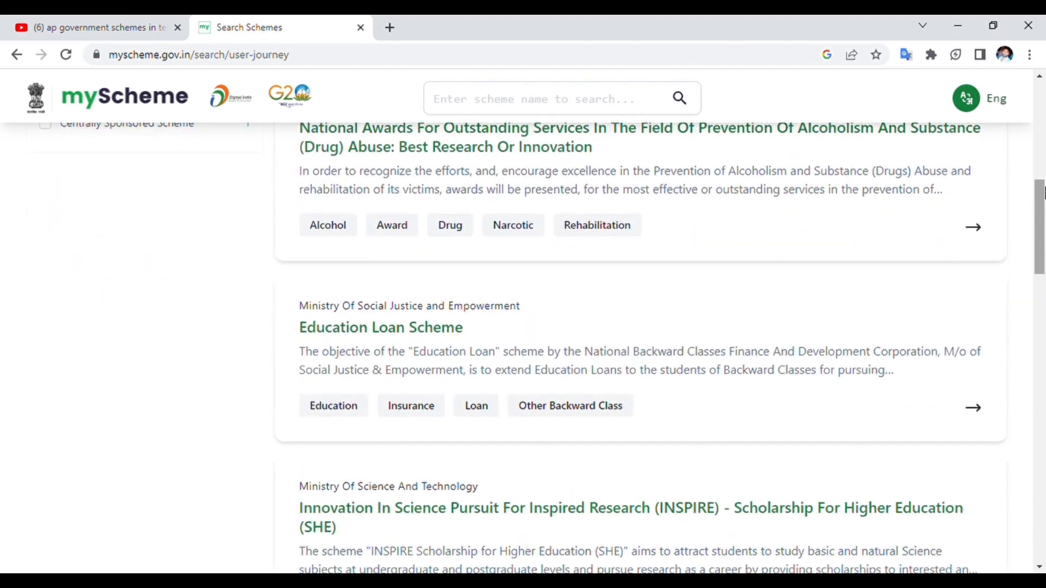
{"action": "scroll", "coordinate": [1043, 191], "scroll_direction": "down", "scroll_amount": 8}
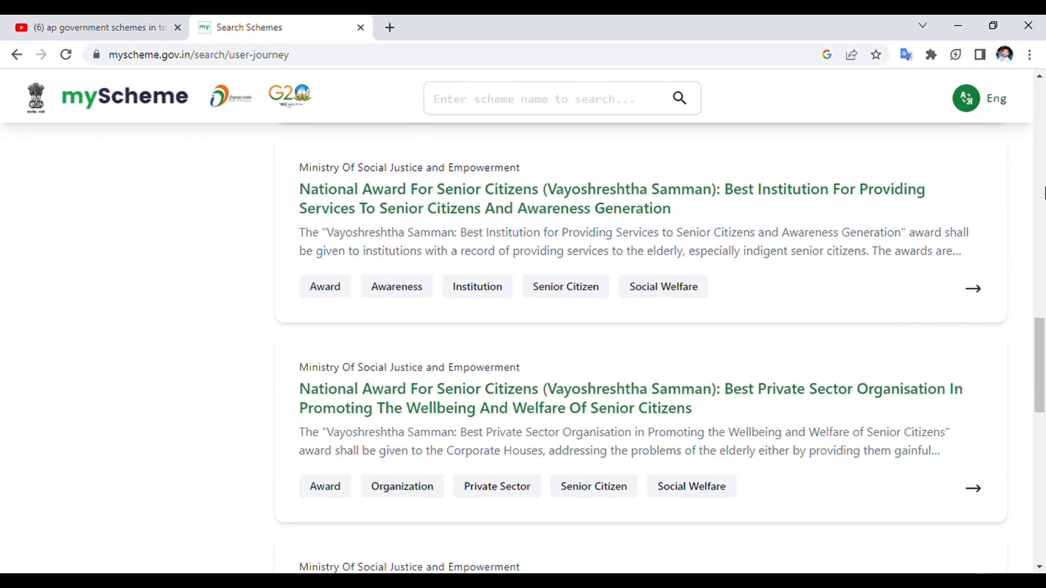
{"action": "scroll", "coordinate": [1043, 192], "scroll_direction": "up", "scroll_amount": 18}
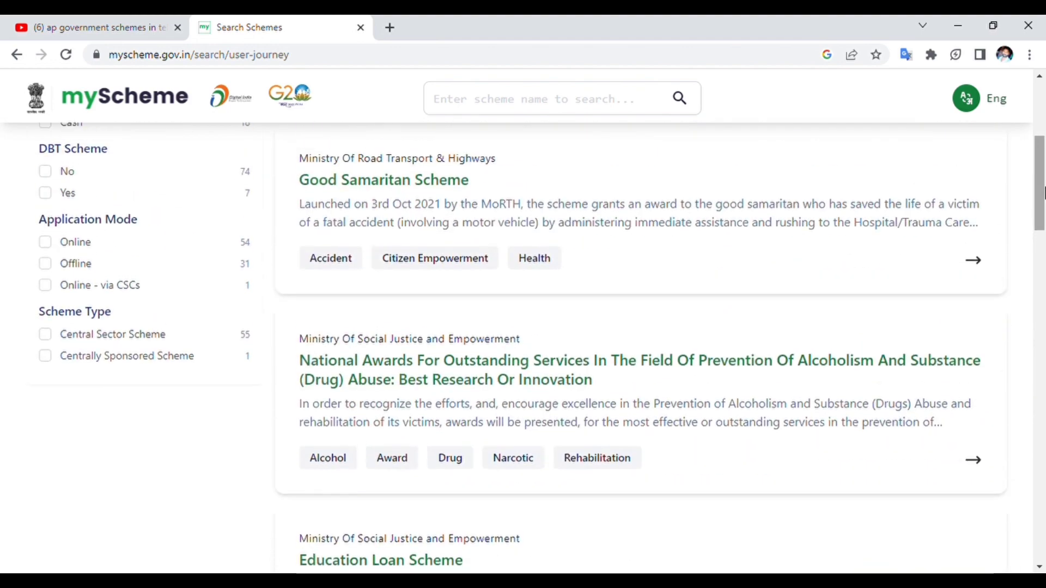
{"action": "scroll", "coordinate": [1043, 191], "scroll_direction": "up", "scroll_amount": 5}
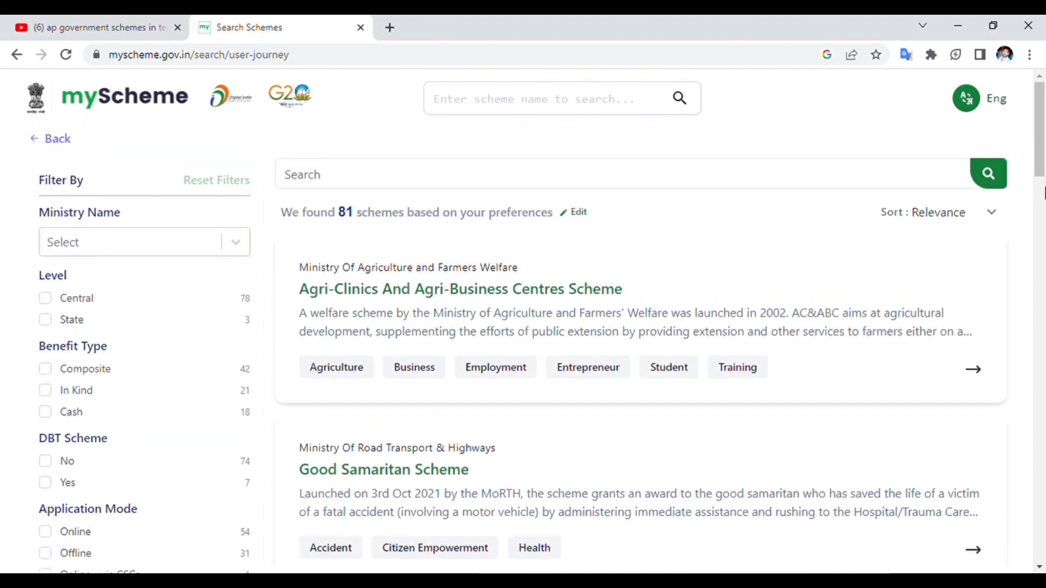
{"action": "left_click", "coordinate": [54, 309]}
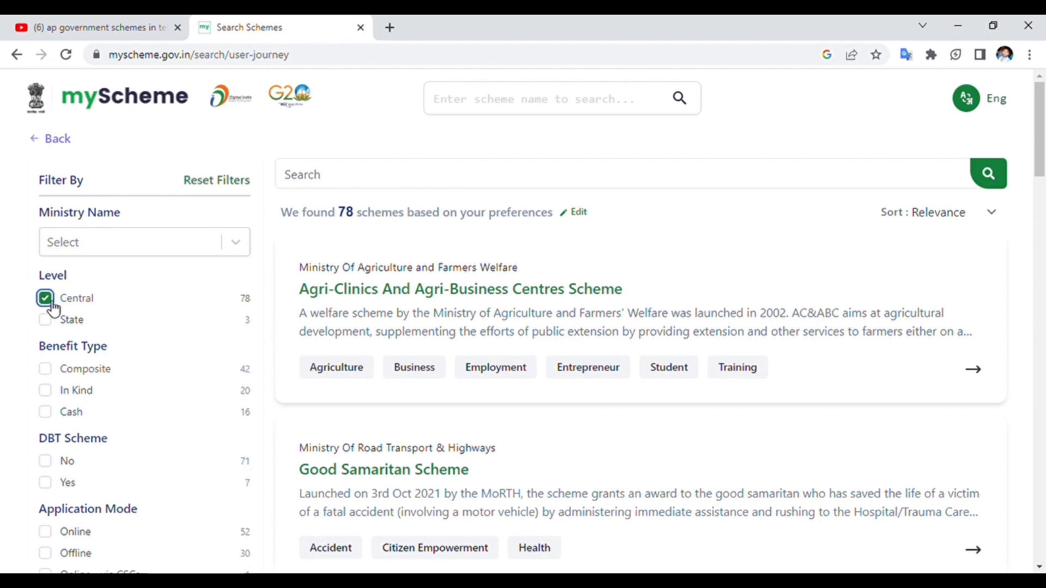
{"action": "left_click", "coordinate": [52, 305]}
{"action": "left_click", "coordinate": [50, 322]}
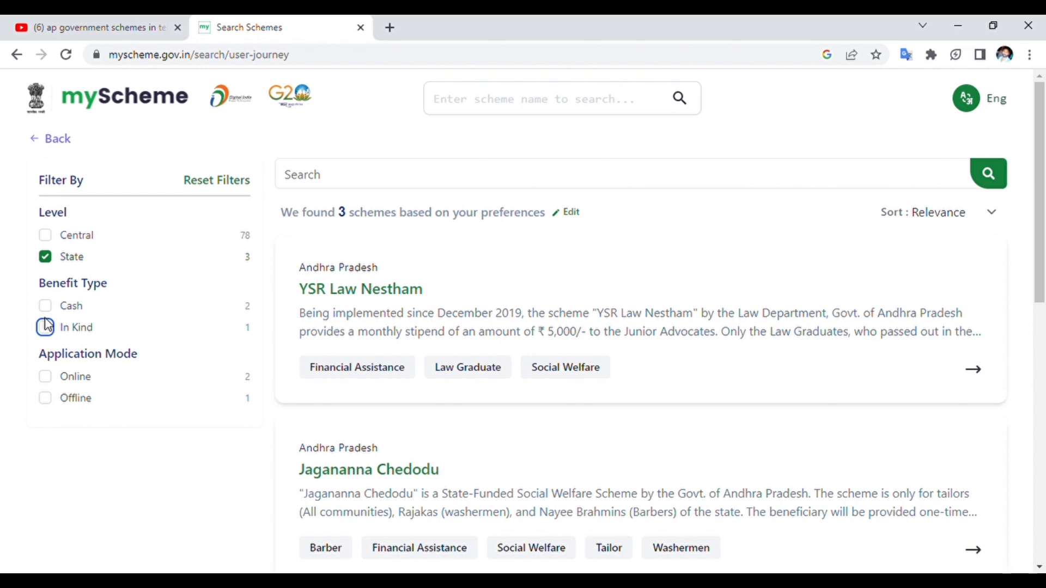
{"action": "left_click", "coordinate": [44, 258]}
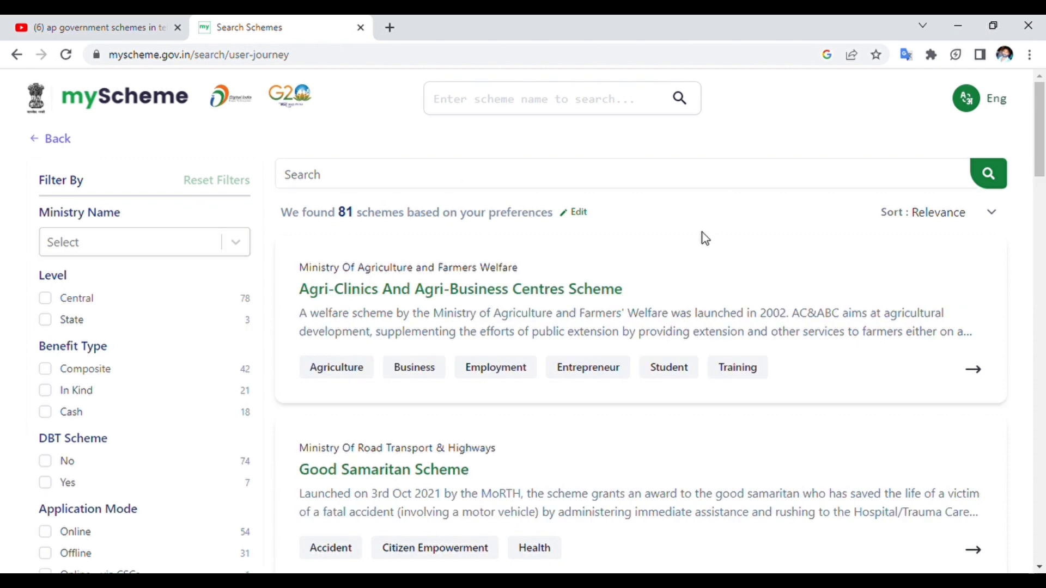
Open the Agri-Clinics And Agri-Business Centres Scheme and scroll to its Application Process section
{"action": "left_click", "coordinate": [496, 298]}
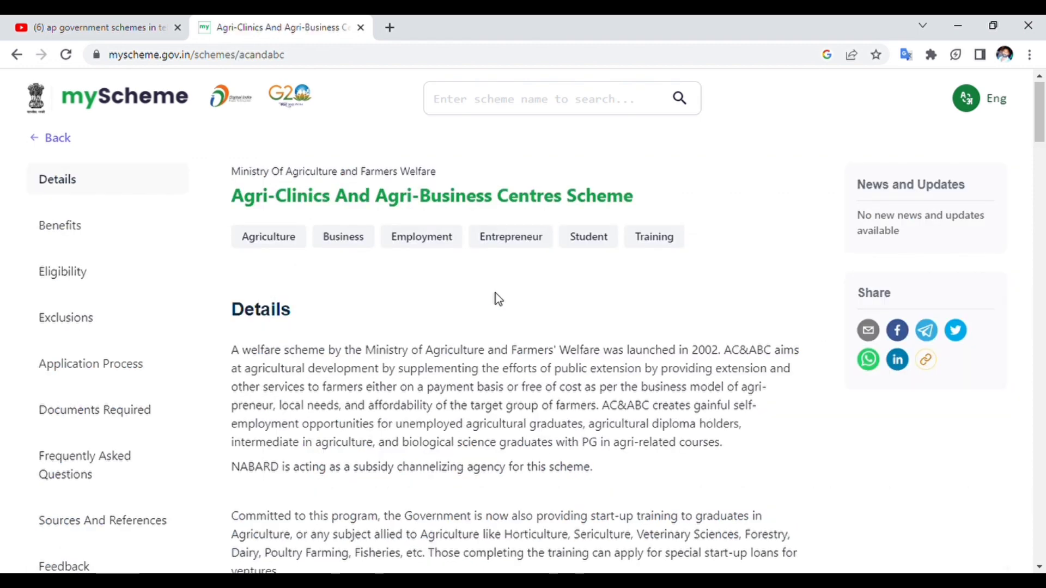
{"action": "scroll", "coordinate": [495, 293], "scroll_direction": "down", "scroll_amount": 7}
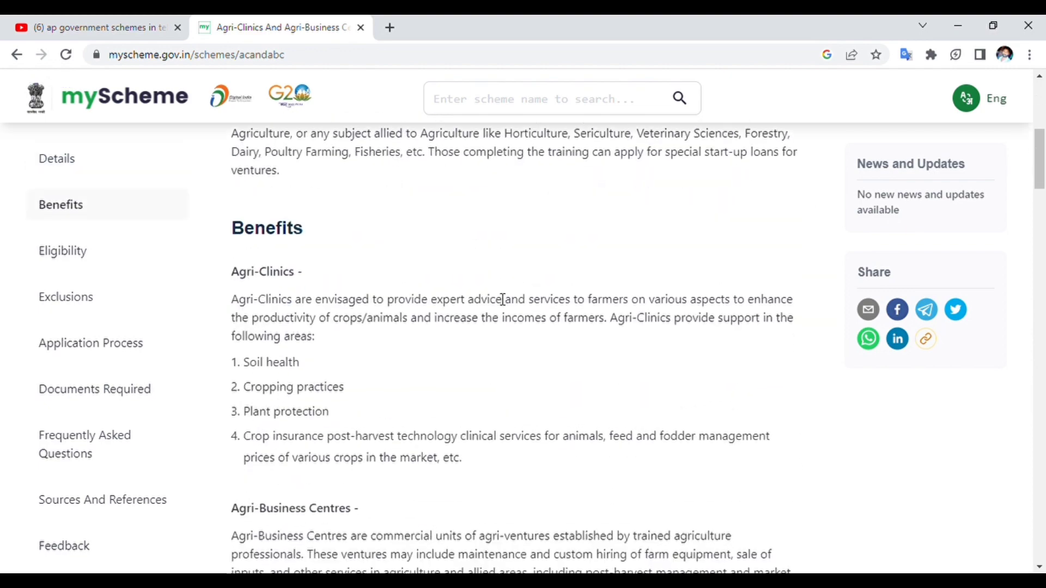
{"action": "scroll", "coordinate": [502, 300], "scroll_direction": "down", "scroll_amount": 4}
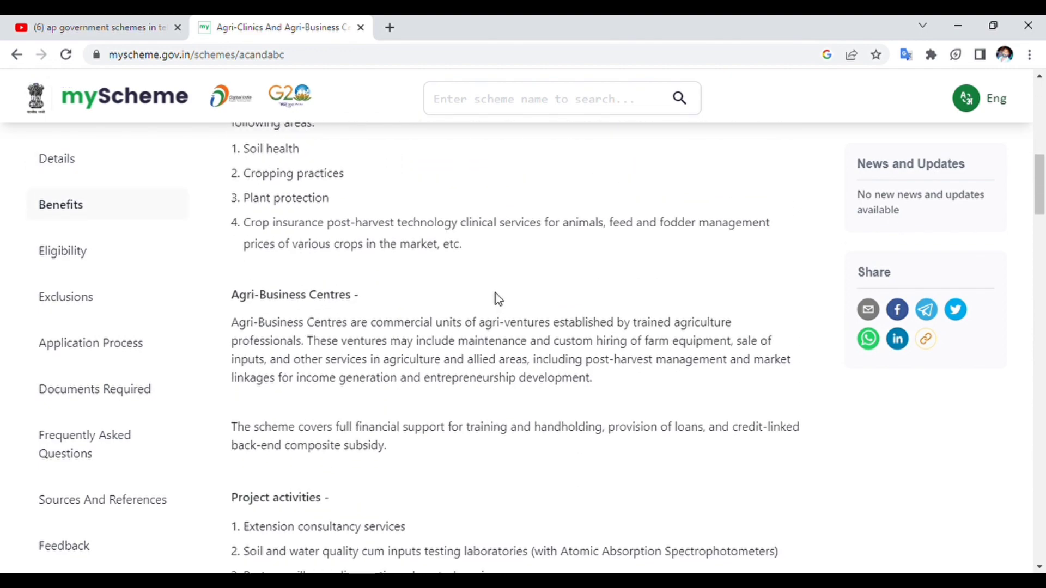
{"action": "scroll", "coordinate": [498, 299], "scroll_direction": "down", "scroll_amount": 10}
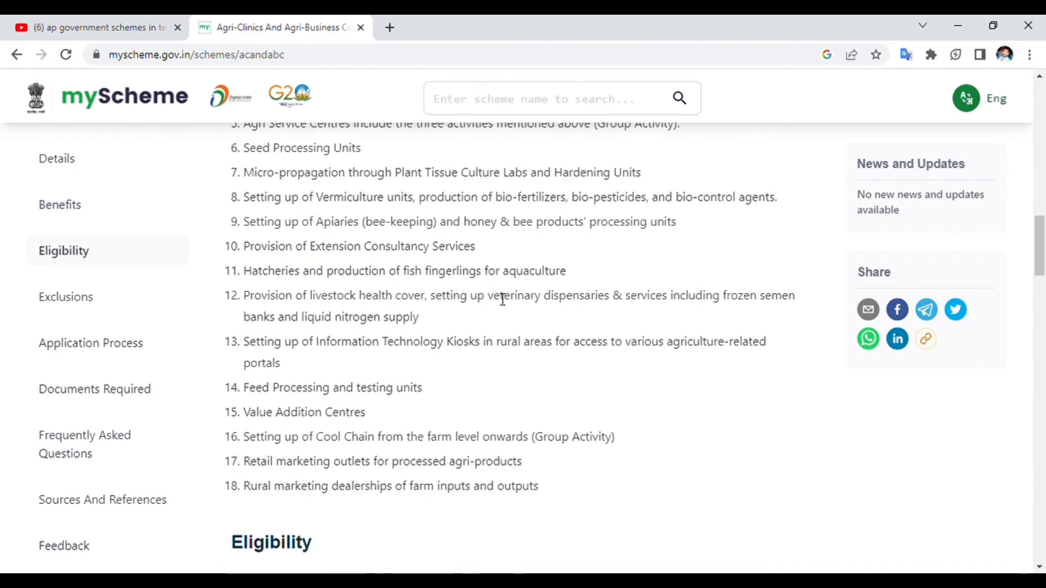
{"action": "scroll", "coordinate": [503, 299], "scroll_direction": "down", "scroll_amount": 7}
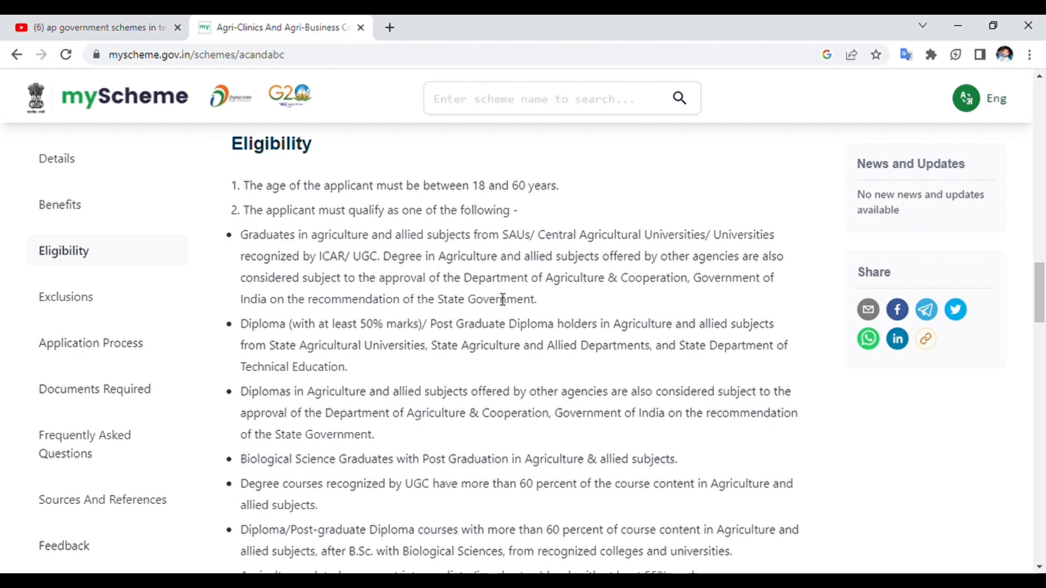
{"action": "scroll", "coordinate": [502, 300], "scroll_direction": "down", "scroll_amount": 6}
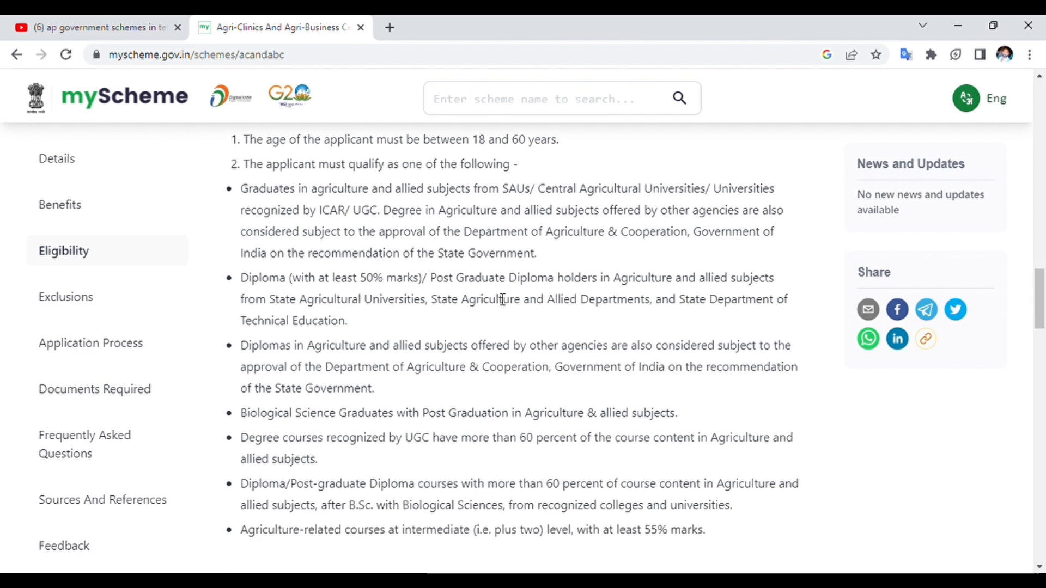
{"action": "scroll", "coordinate": [500, 300], "scroll_direction": "down", "scroll_amount": 5}
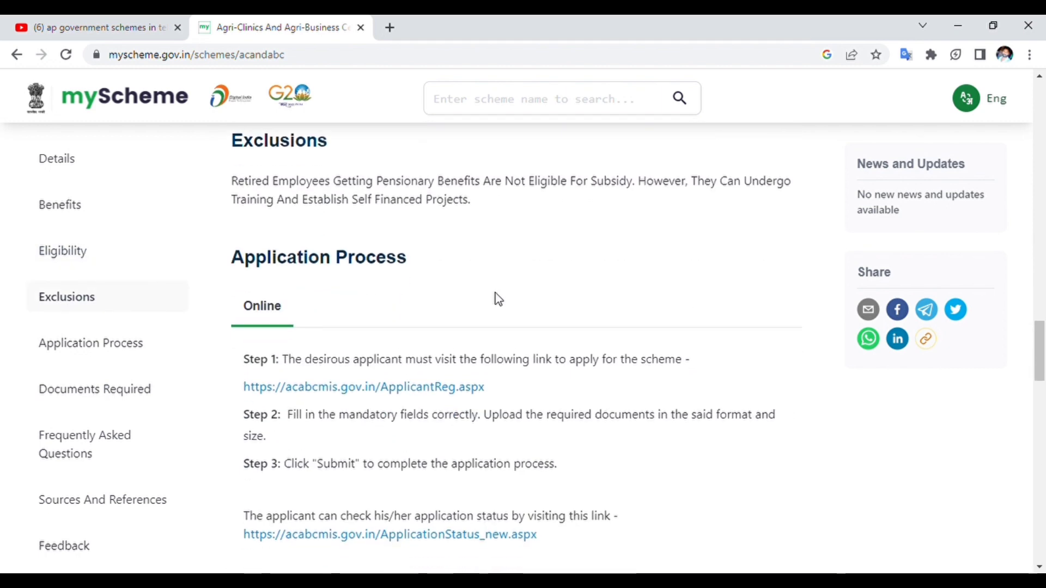
{"action": "scroll", "coordinate": [499, 296], "scroll_direction": "down", "scroll_amount": 1}
{"action": "scroll", "coordinate": [500, 297], "scroll_direction": "up", "scroll_amount": 1}
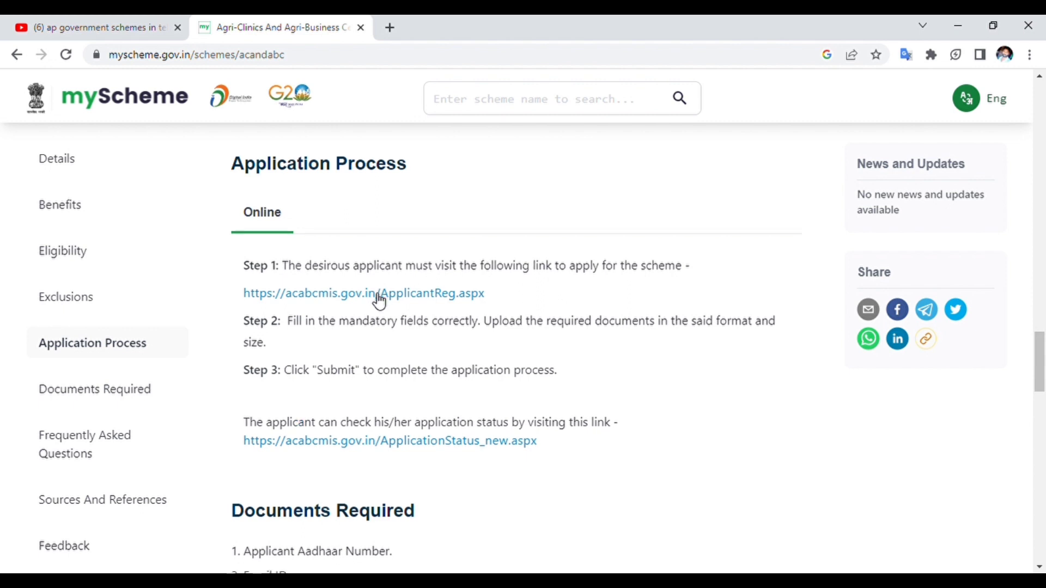
{"action": "scroll", "coordinate": [379, 300], "scroll_direction": "down", "scroll_amount": 3}
{"action": "scroll", "coordinate": [376, 301], "scroll_direction": "down", "scroll_amount": 3}
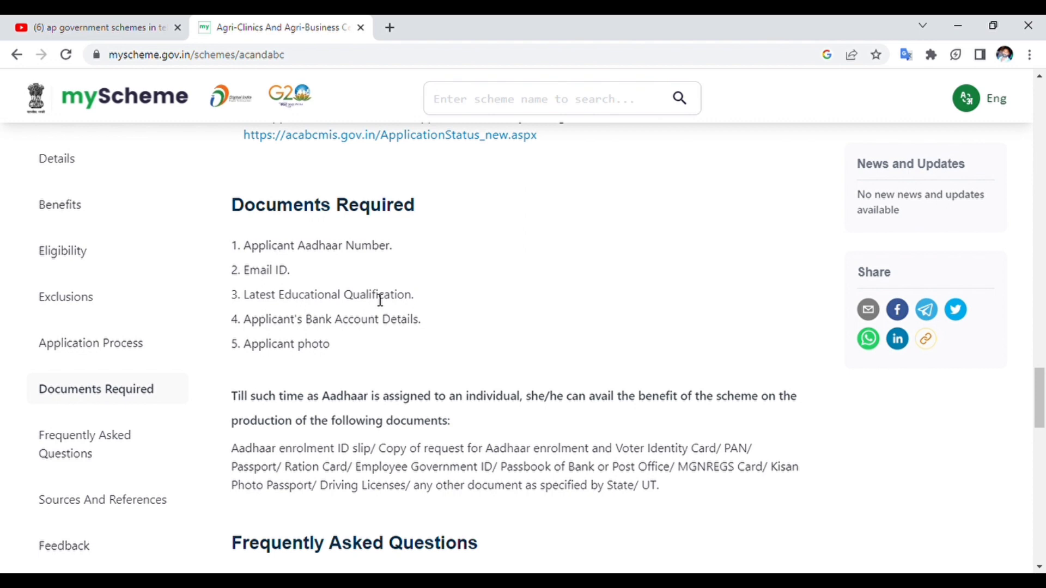
{"action": "scroll", "coordinate": [380, 299], "scroll_direction": "up", "scroll_amount": 4}
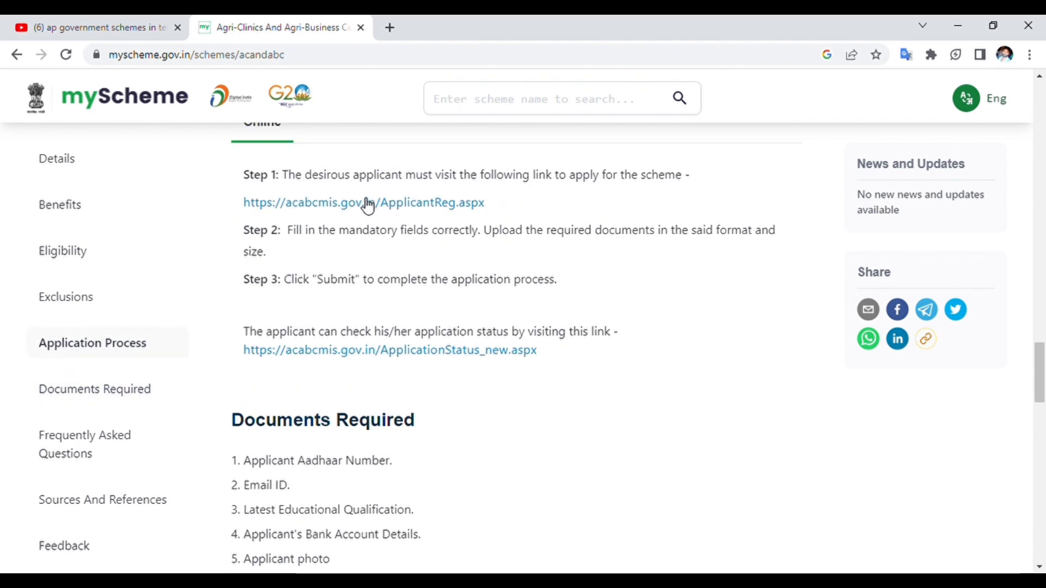
Follow the ApplicantReg.aspx link and dismiss the Guidelines popup with Ok
{"action": "left_click", "coordinate": [396, 211]}
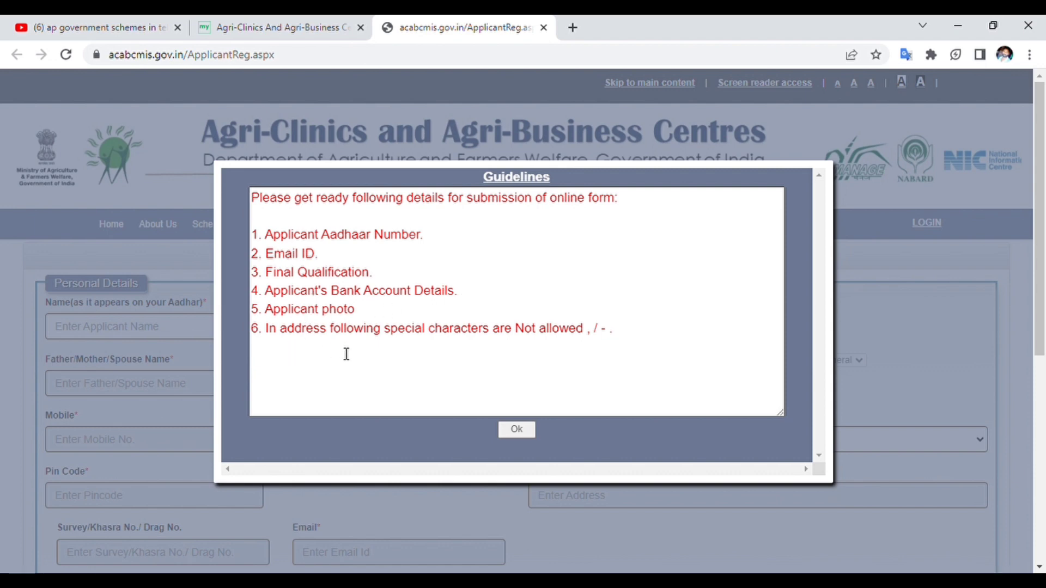
{"action": "left_click", "coordinate": [527, 434]}
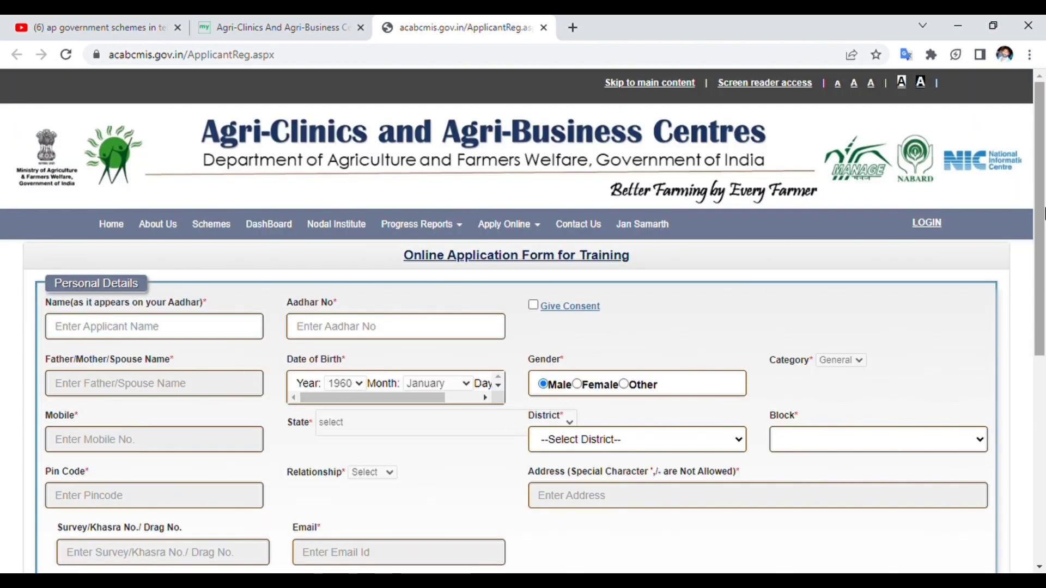
{"action": "left_click_drag", "start_coordinate": [1042, 213], "coordinate": [1011, 166]}
{"action": "mouse_move", "coordinate": [1043, 179]}
{"action": "left_mouse_down"}
{"action": "mouse_move", "coordinate": [1040, 382]}
{"action": "mouse_move", "coordinate": [1039, 169]}
{"action": "left_mouse_up"}
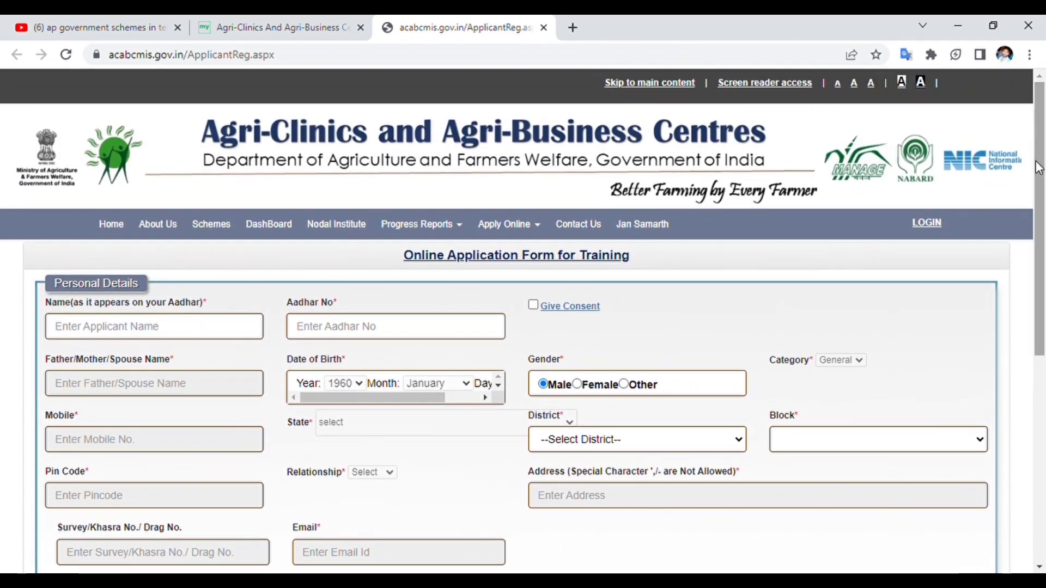